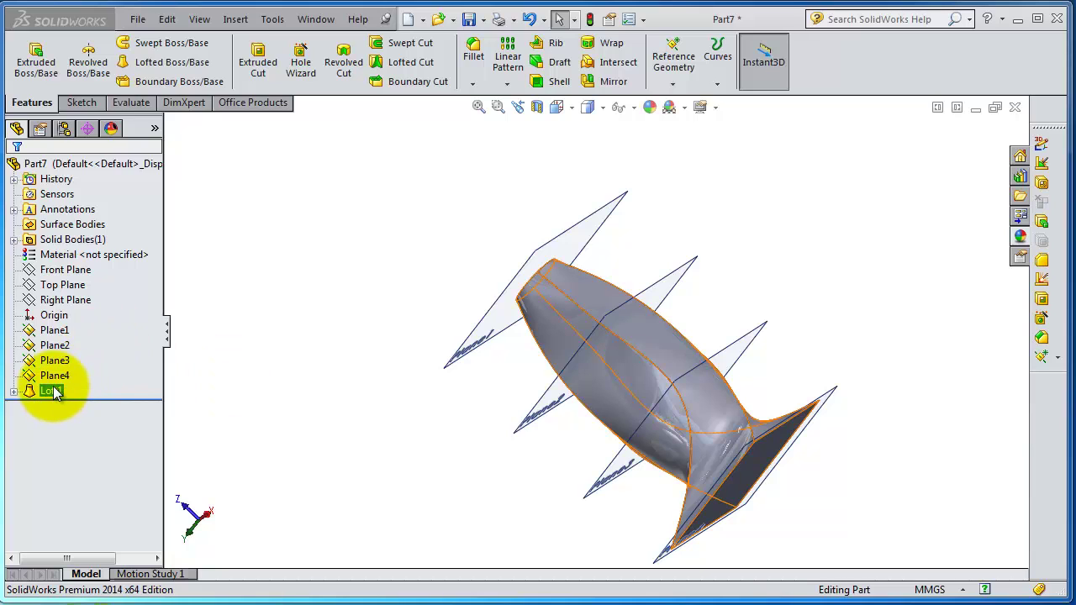
- Highlight Plane2 and orbit the model to see the existing planes
{"action": "left_click", "coordinate": [55, 344]}
{"action": "left_click", "coordinate": [233, 329]}
{"action": "middle_click_drag", "start_coordinate": [353, 347], "coordinate": [361, 362]}
{"action": "middle_click_drag", "start_coordinate": [435, 324], "coordinate": [392, 317]}
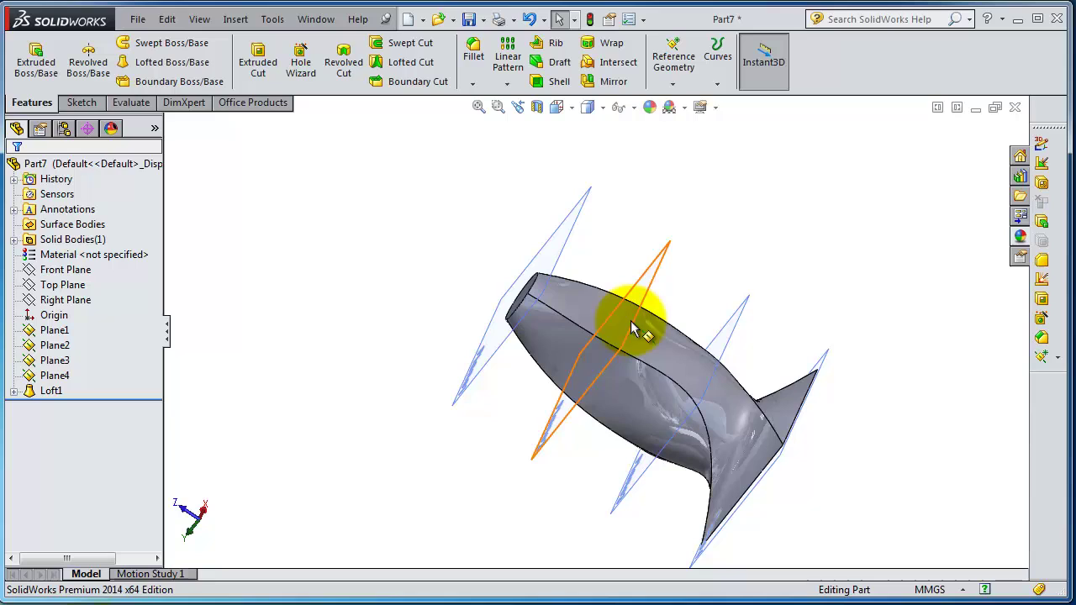
- Highlight Plane1 through Plane4 and Loft1 in the tree to locate each in the model
{"action": "left_click", "coordinate": [67, 330]}
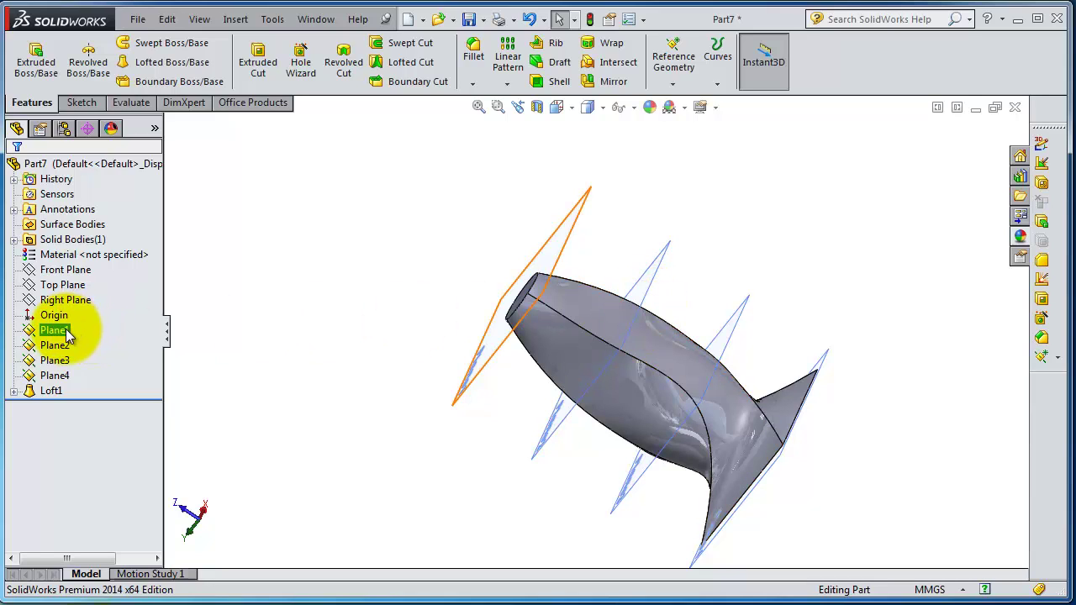
{"action": "left_click", "coordinate": [55, 377]}
{"action": "left_click", "coordinate": [54, 333]}
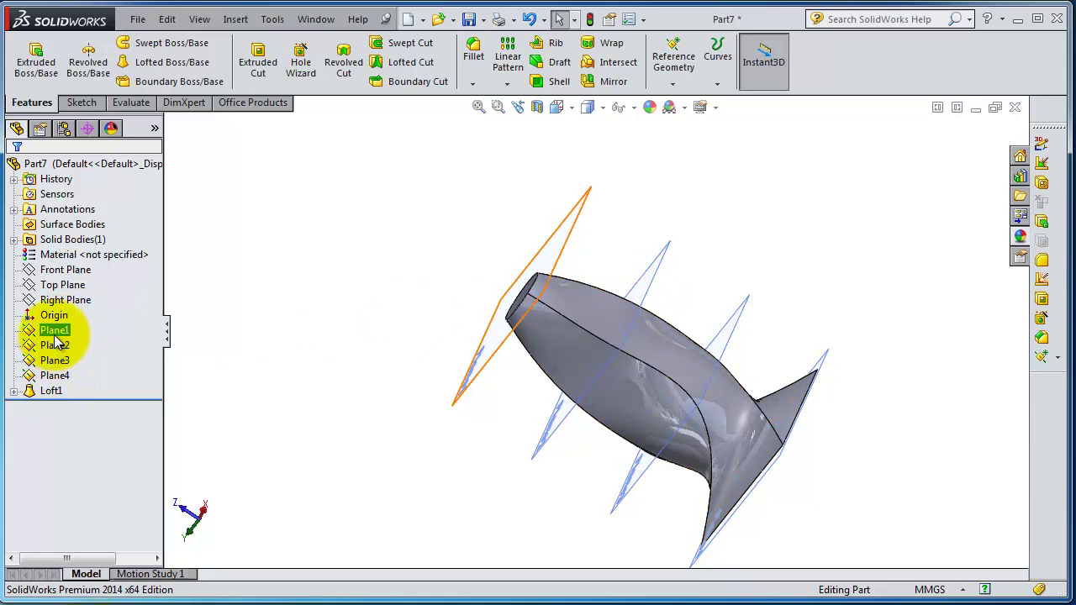
{"action": "left_click", "coordinate": [63, 361]}
{"action": "left_click", "coordinate": [53, 376]}
{"action": "left_click", "coordinate": [60, 361]}
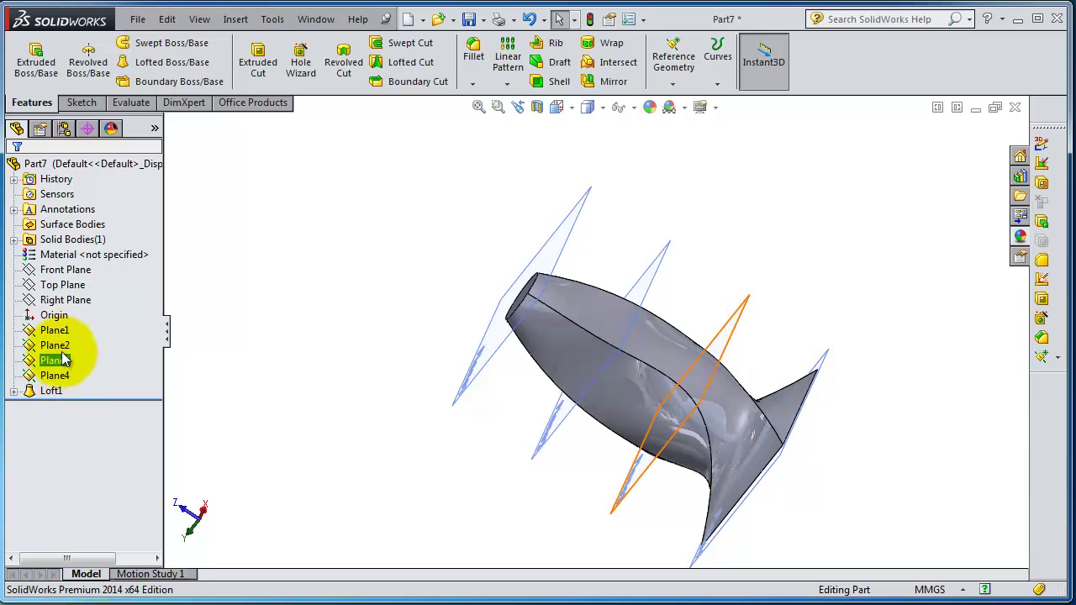
{"action": "left_click", "coordinate": [65, 335]}
{"action": "left_click", "coordinate": [56, 346]}
{"action": "left_click", "coordinate": [59, 375]}
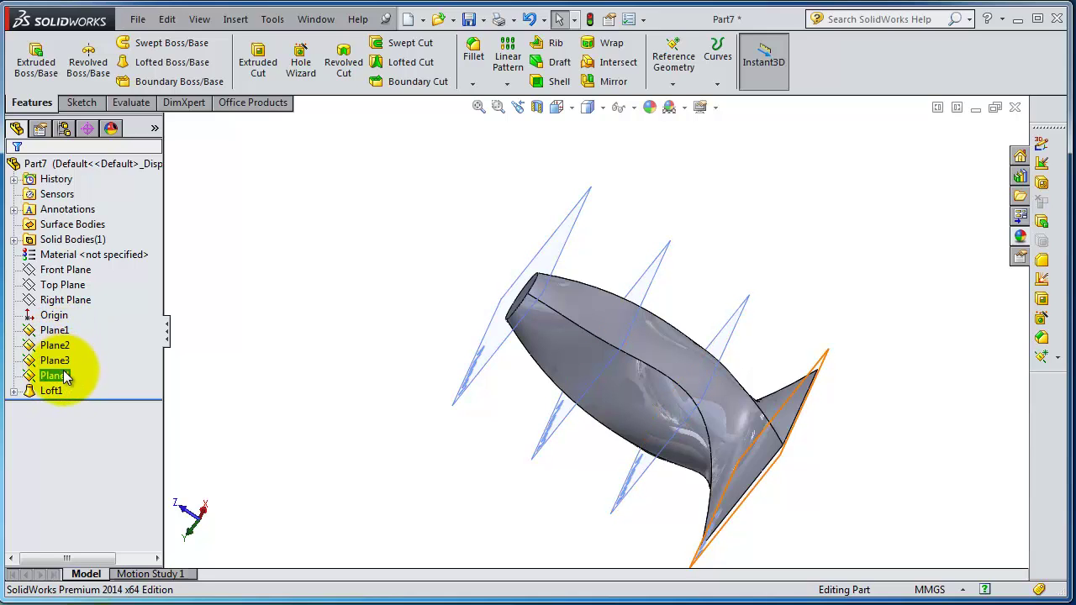
{"action": "left_click", "coordinate": [56, 392]}
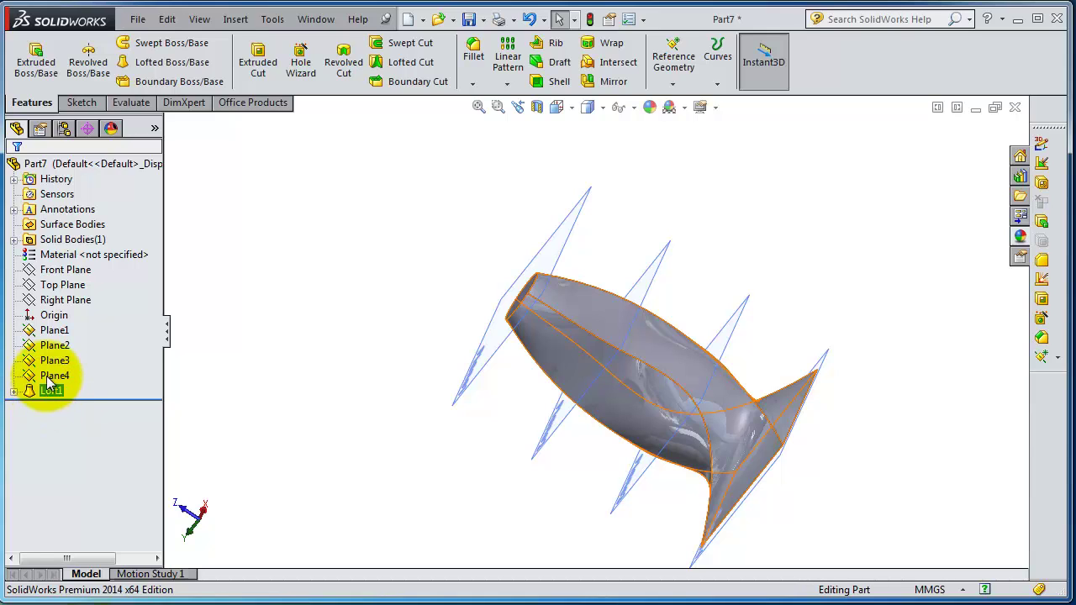
- Recheck the origin, Plane1, Plane3, Plane4 and Loft1 in the model, then clear the selection
{"action": "left_click", "coordinate": [52, 316]}
{"action": "left_click", "coordinate": [52, 331]}
{"action": "left_click", "coordinate": [51, 361]}
{"action": "left_click", "coordinate": [51, 392]}
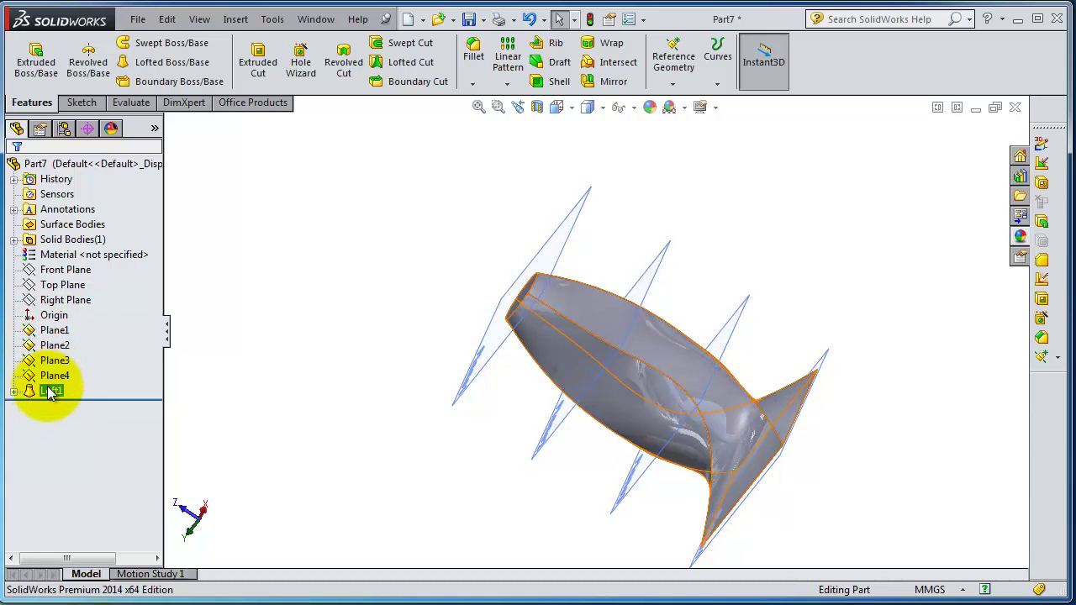
{"action": "left_click", "coordinate": [52, 376]}
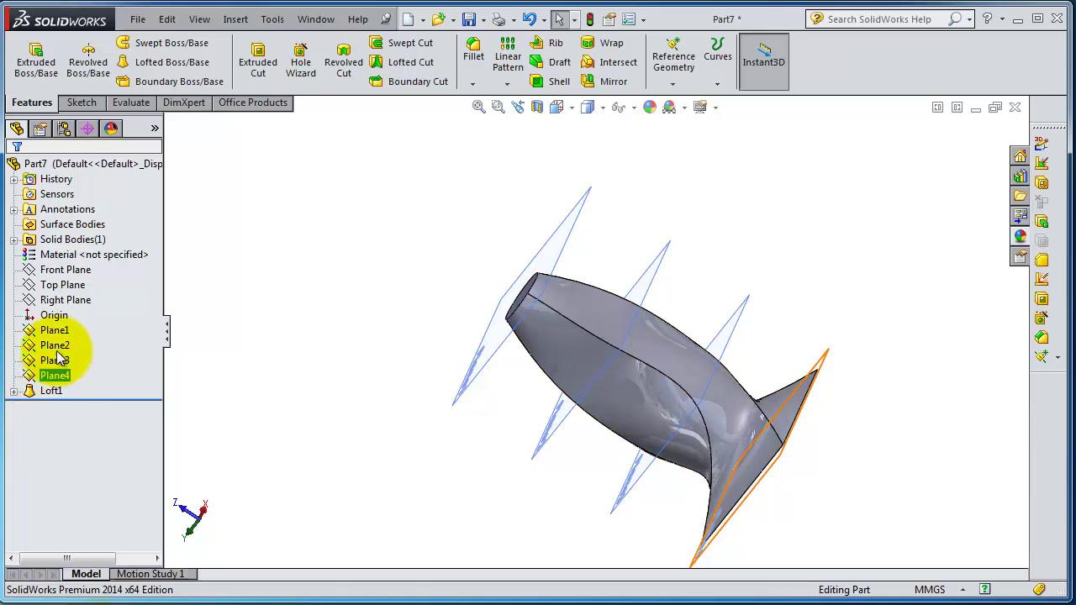
{"action": "left_click", "coordinate": [52, 330]}
{"action": "left_click", "coordinate": [757, 359]}
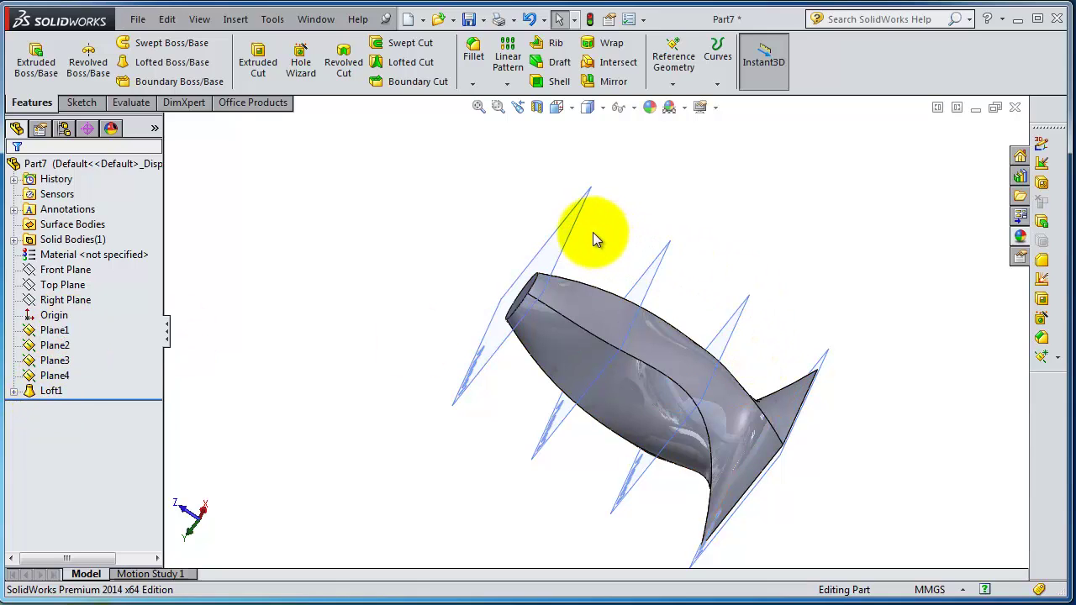
{"action": "left_click", "coordinate": [58, 395]}
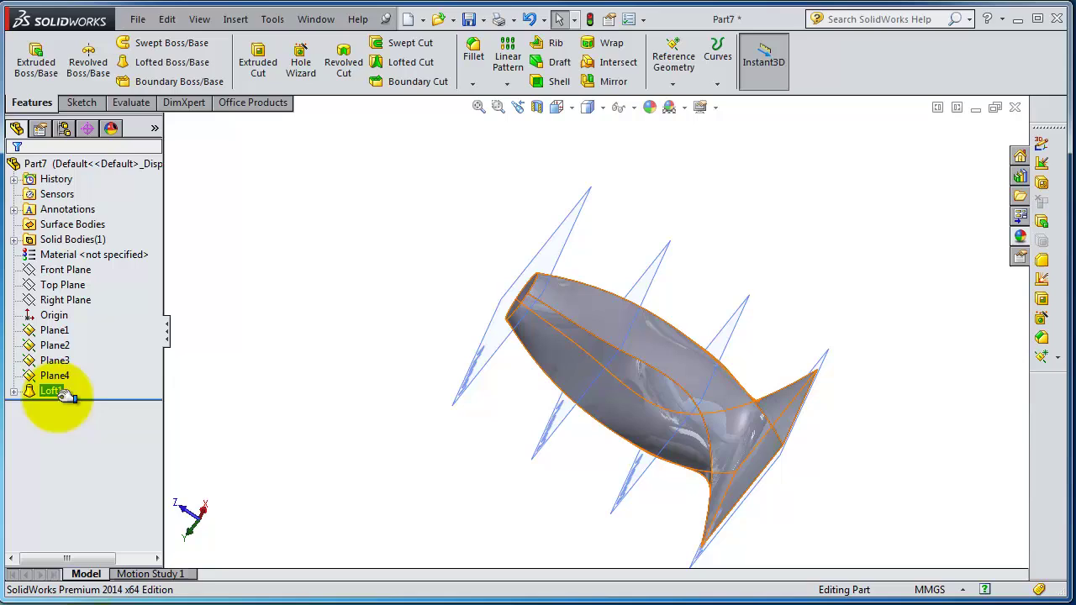
{"action": "left_click", "coordinate": [311, 394]}
- Orbit and zoom the model to a new viewing angle
{"action": "middle_click_drag", "start_coordinate": [307, 394], "coordinate": [762, 363]}
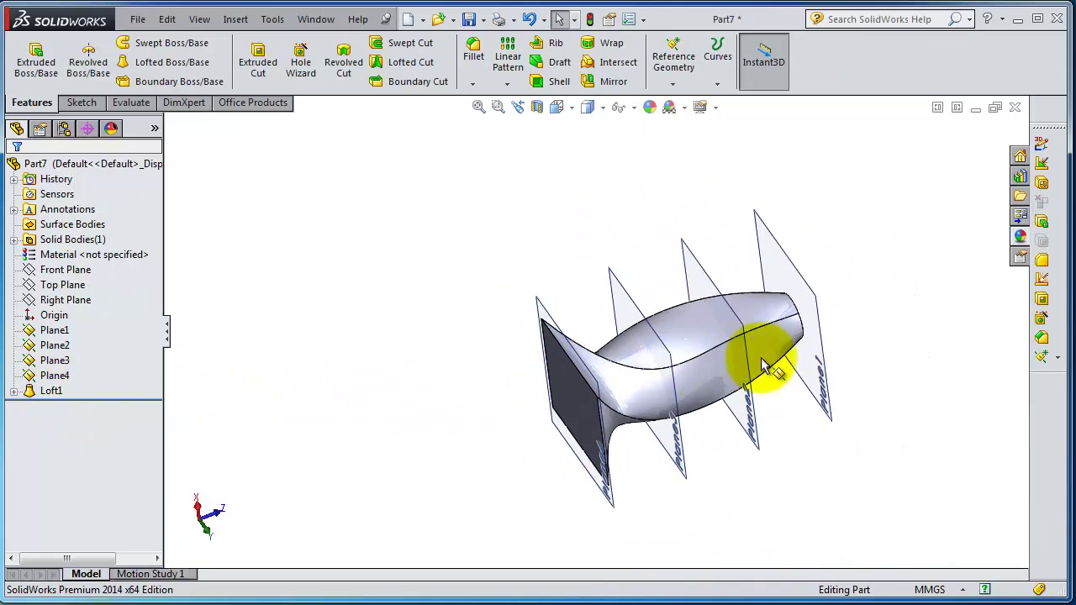
{"action": "scroll", "coordinate": [762, 363], "scroll_direction": "down", "scroll_amount": 4}
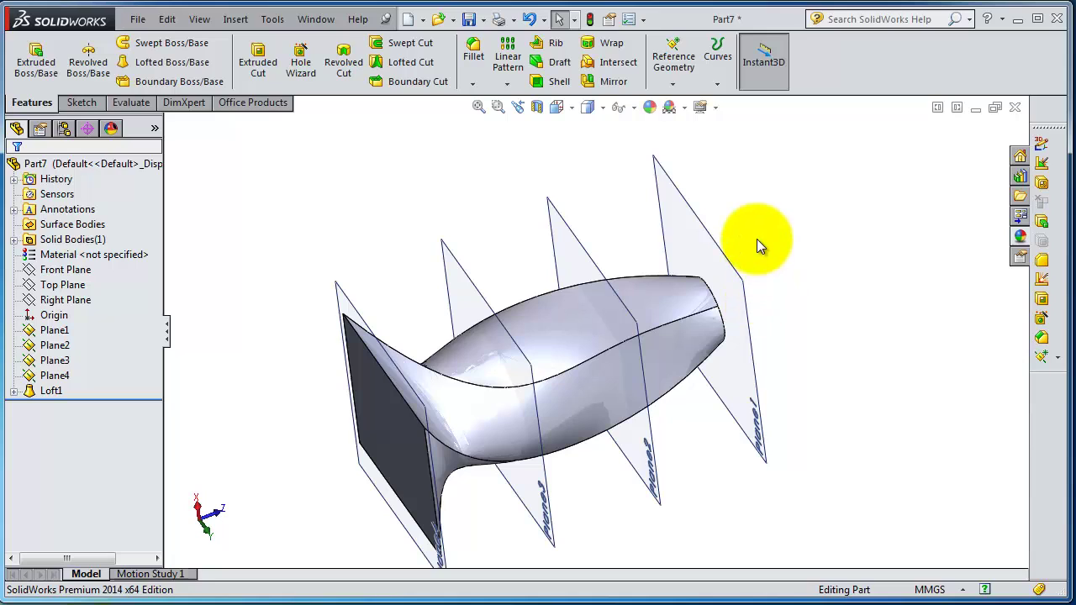
{"action": "scroll", "coordinate": [756, 239], "scroll_direction": "up", "scroll_amount": 2}
{"action": "scroll", "coordinate": [756, 238], "scroll_direction": "down", "scroll_amount": 4}
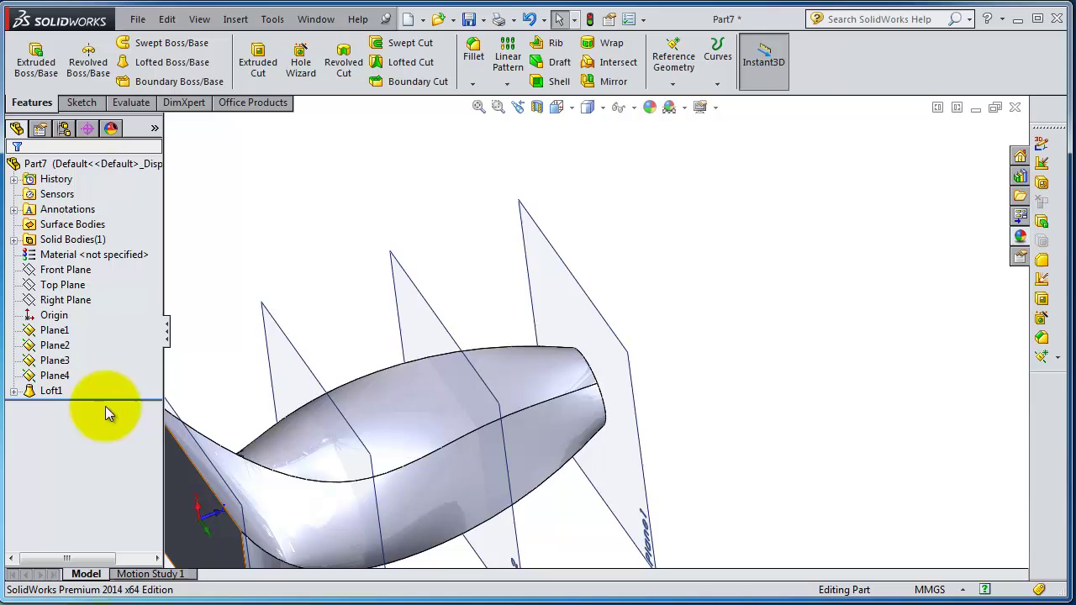
{"action": "scroll", "coordinate": [682, 427], "scroll_direction": "up", "scroll_amount": 3}
{"action": "middle_click_drag", "start_coordinate": [682, 427], "coordinate": [642, 329]}
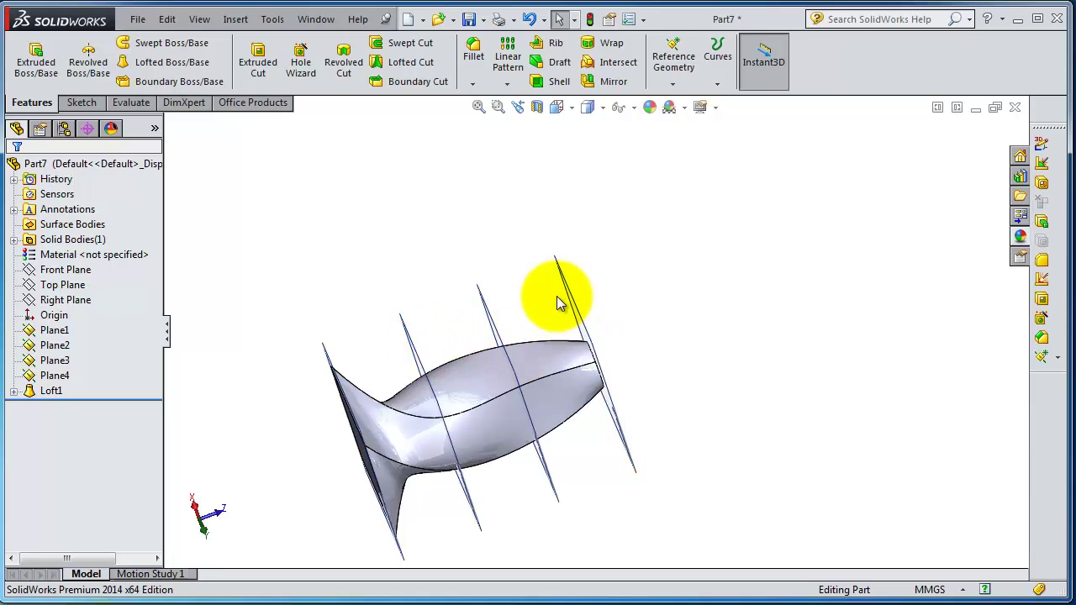
- Create Plane6 offset 170.00mm from Top Plane and view it beside the loft
{"action": "left_click", "coordinate": [66, 285]}
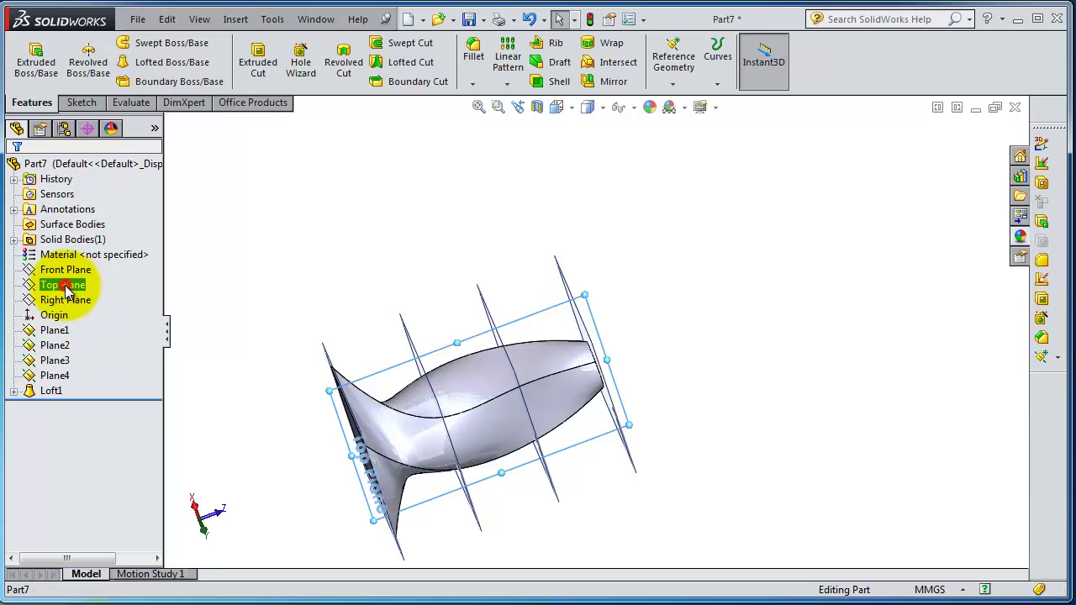
{"action": "left_click", "coordinate": [665, 89]}
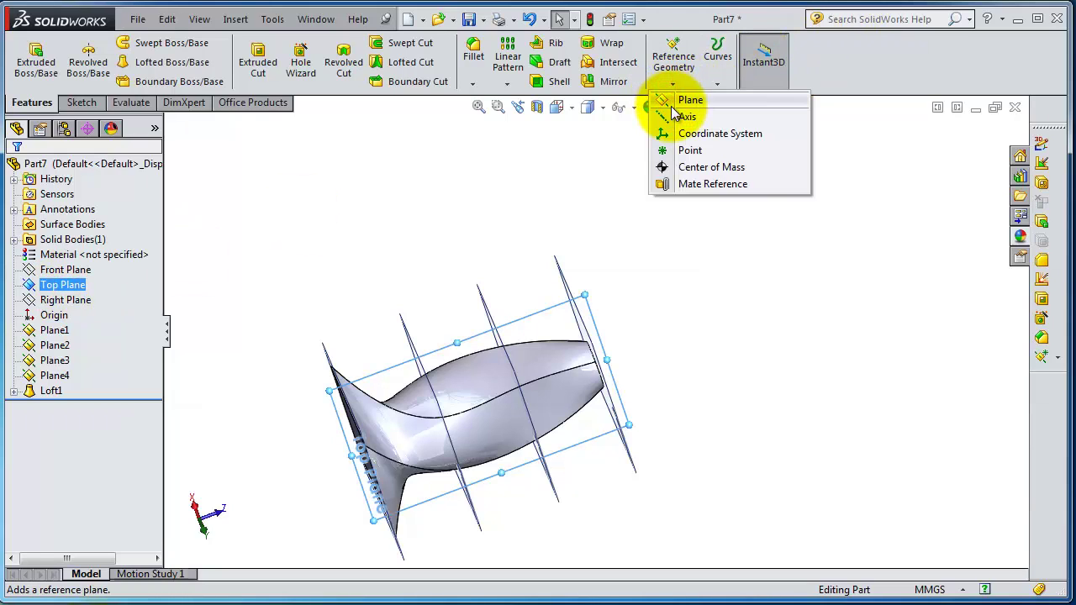
{"action": "left_click", "coordinate": [671, 103]}
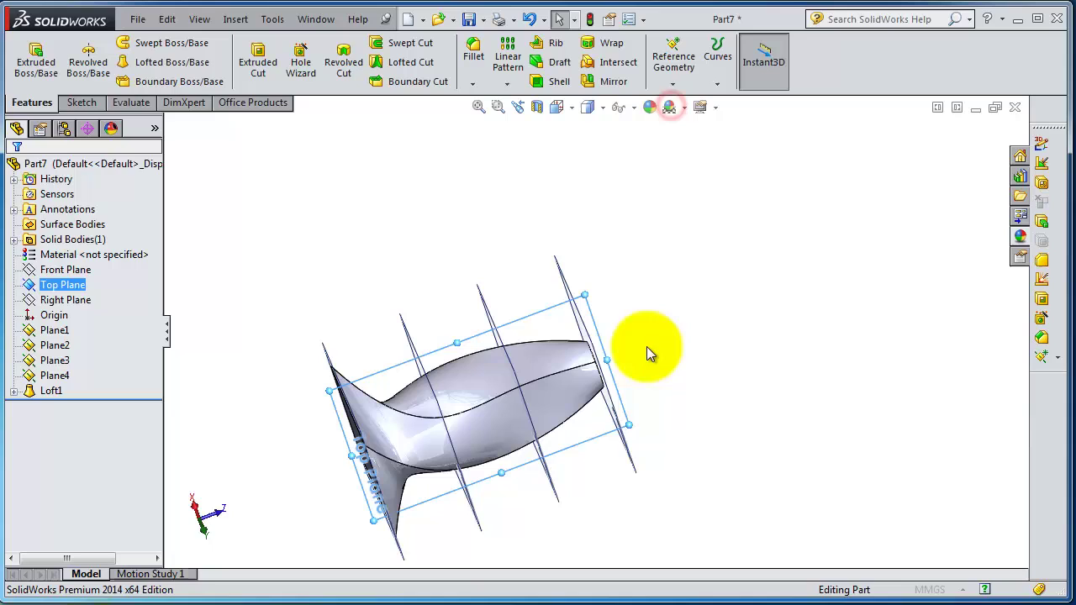
{"action": "middle_click_drag", "start_coordinate": [704, 443], "coordinate": [573, 221]}
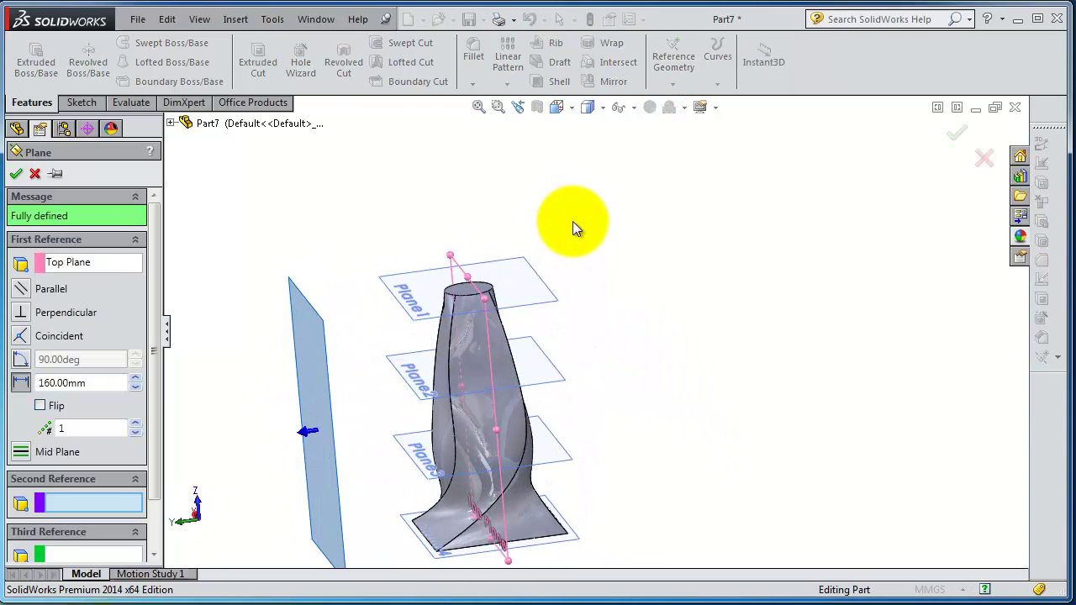
{"action": "left_click", "coordinate": [135, 378]}
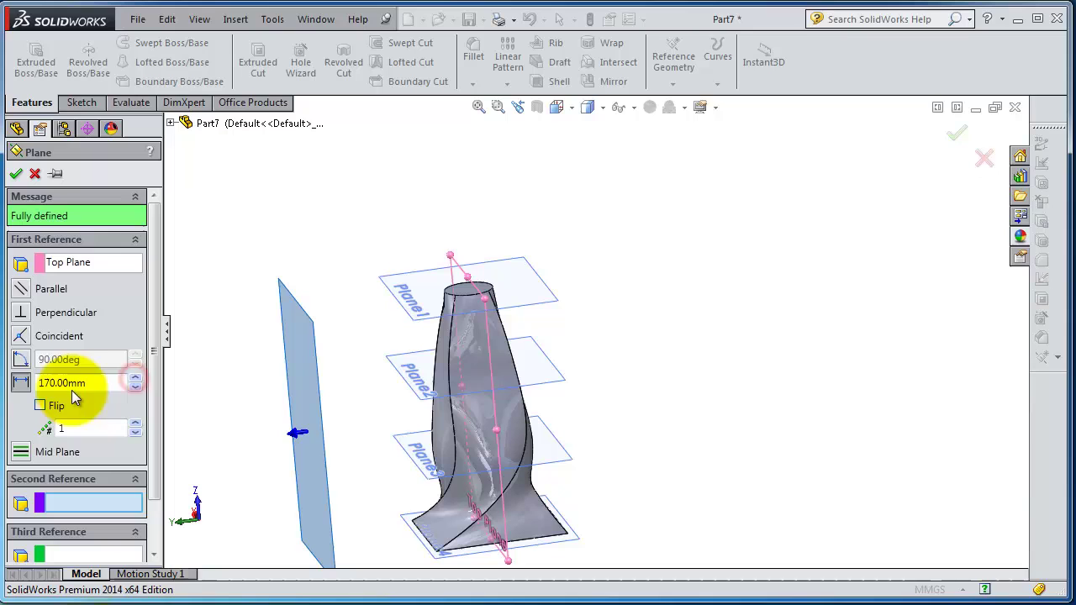
{"action": "left_click", "coordinate": [15, 175]}
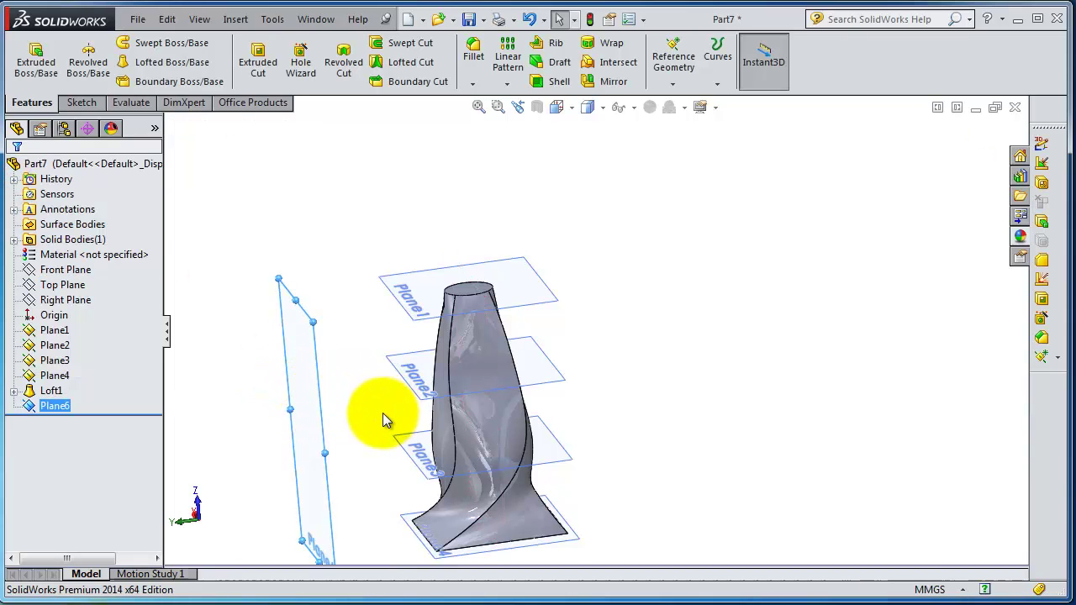
{"action": "middle_click_drag", "start_coordinate": [384, 420], "coordinate": [438, 358]}
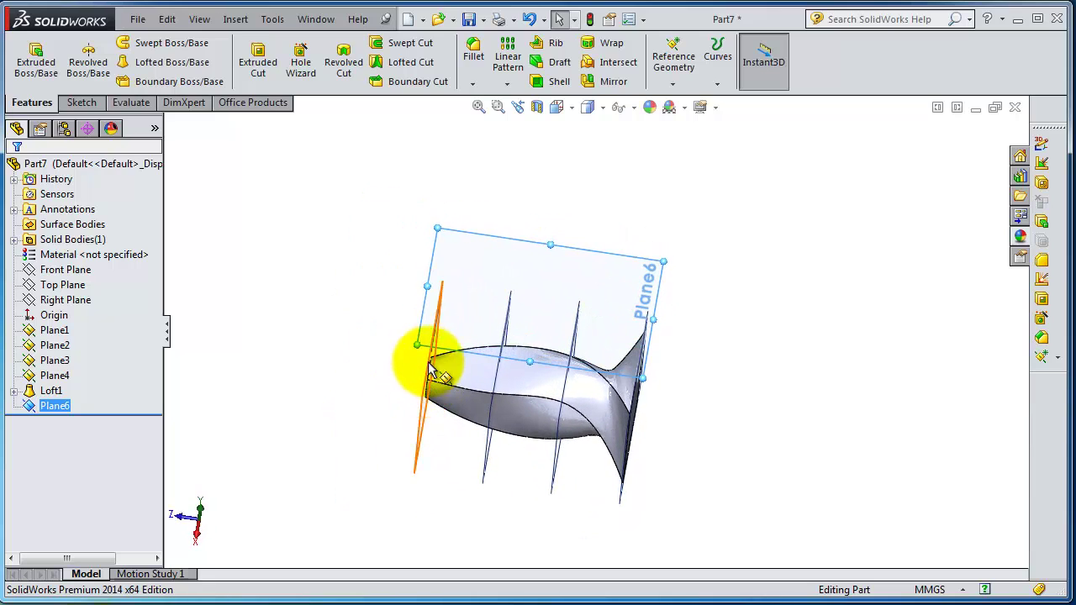
- On Plane6, viewed face-on, draw a circle of radius about 35.10 below the origin and exit the sketch
{"action": "left_click", "coordinate": [482, 239]}
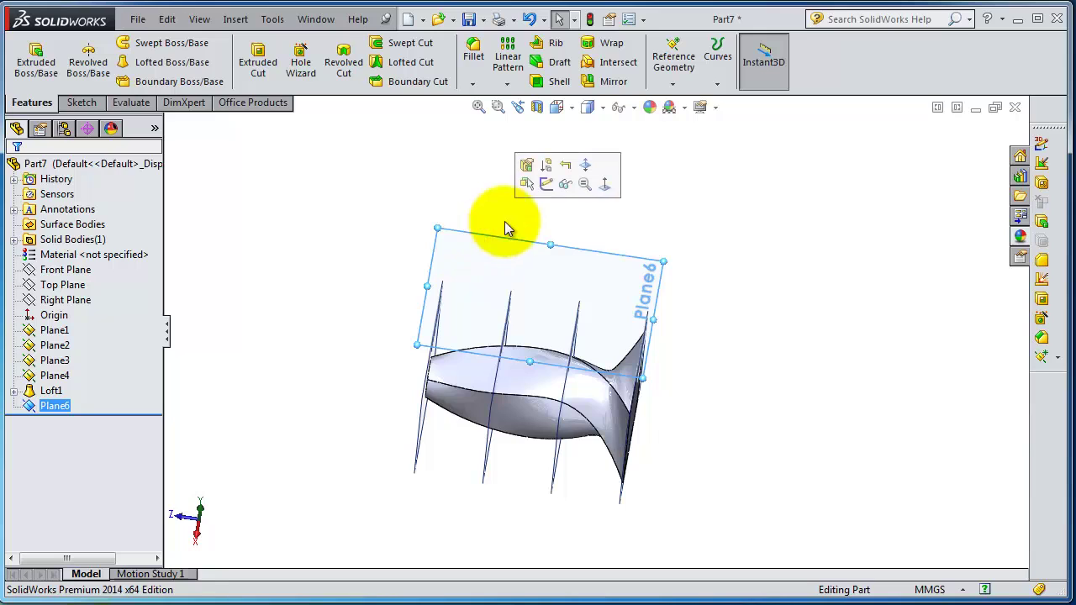
{"action": "left_click", "coordinate": [544, 182]}
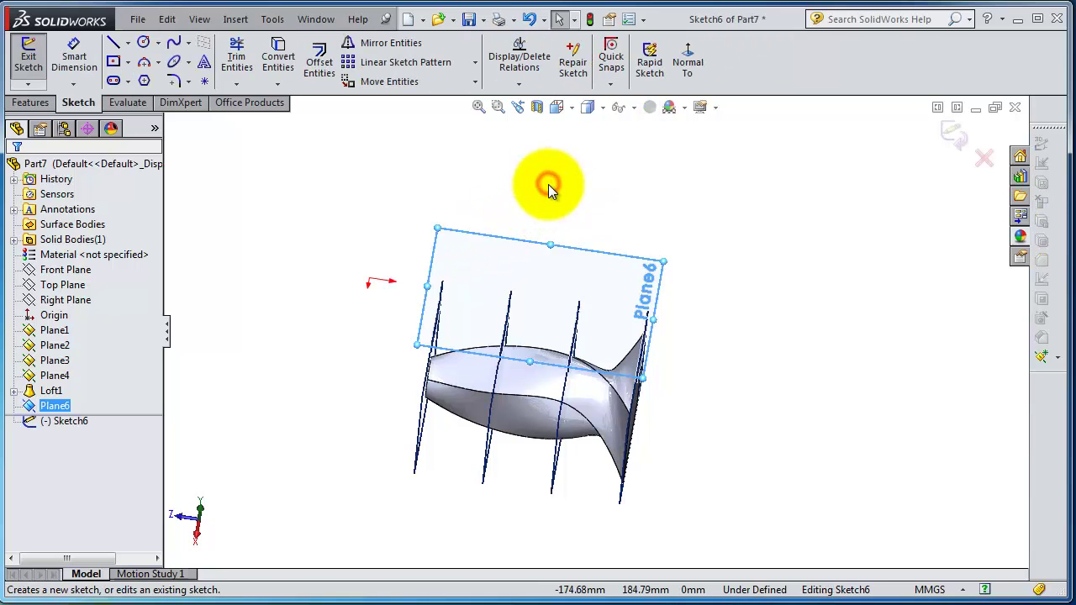
{"action": "left_click", "coordinate": [688, 65]}
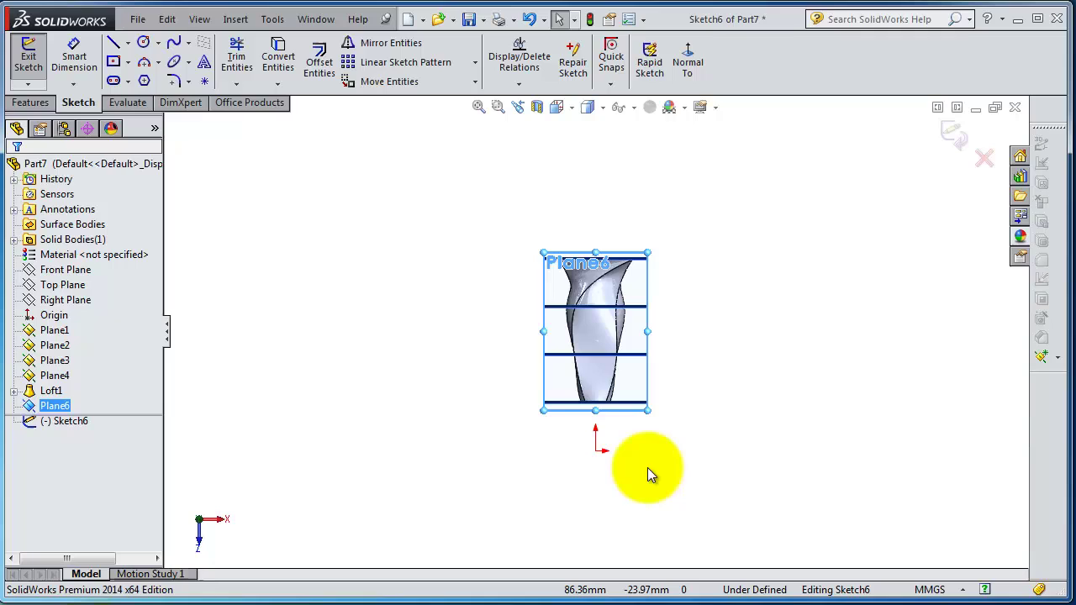
{"action": "left_click", "coordinate": [144, 43]}
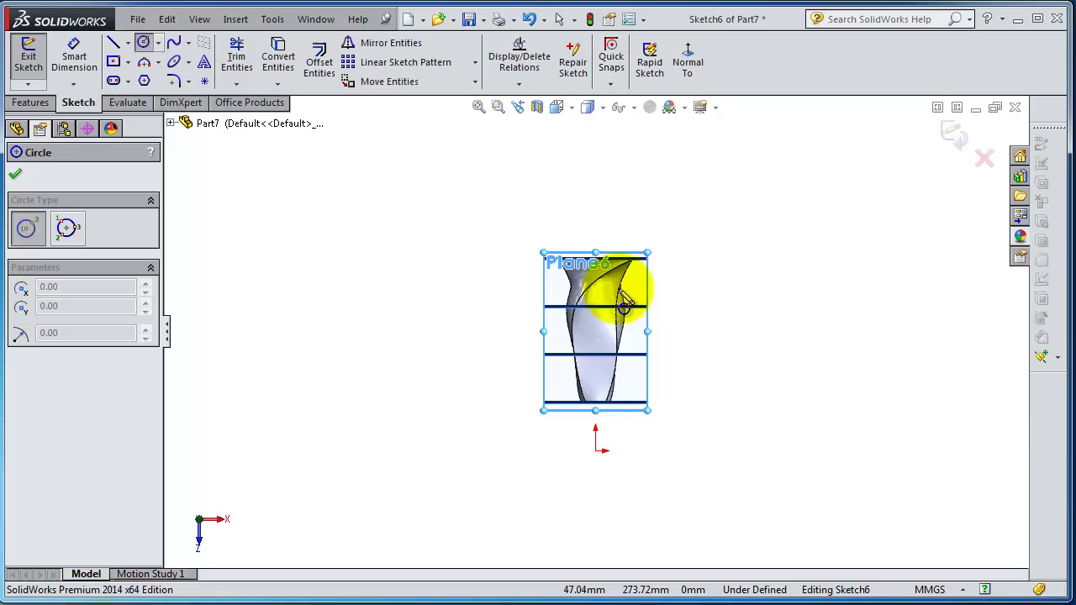
{"action": "left_click", "coordinate": [596, 464]}
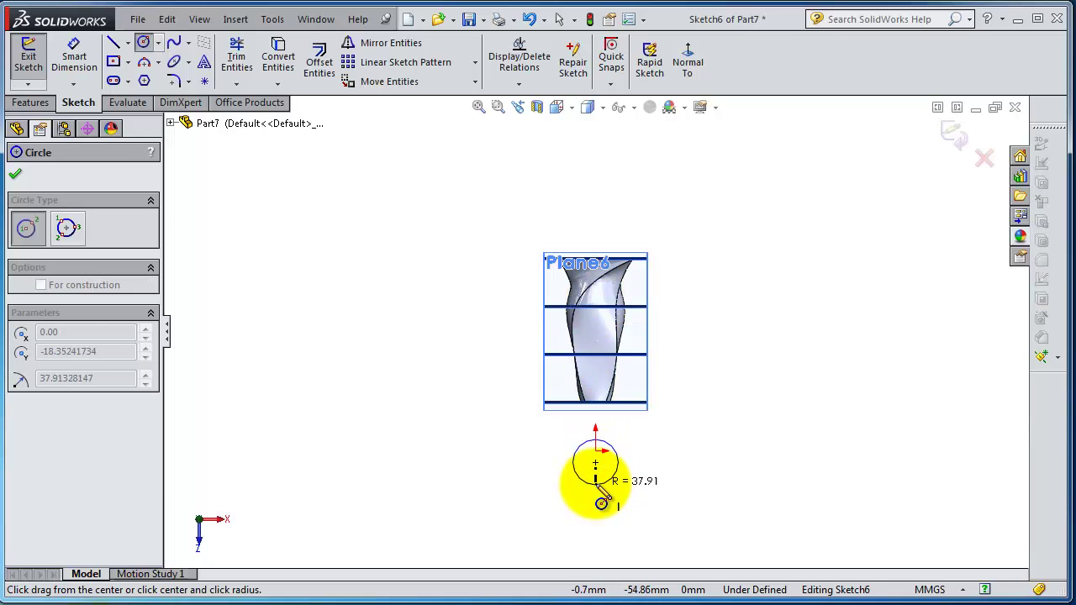
{"action": "left_click", "coordinate": [596, 484]}
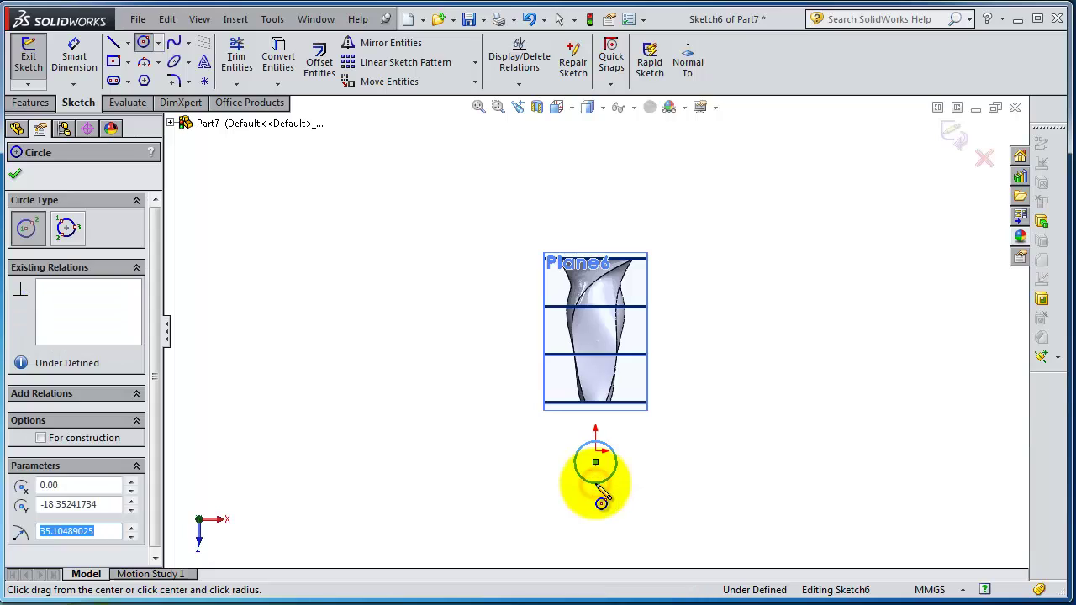
{"action": "left_click", "coordinate": [15, 178]}
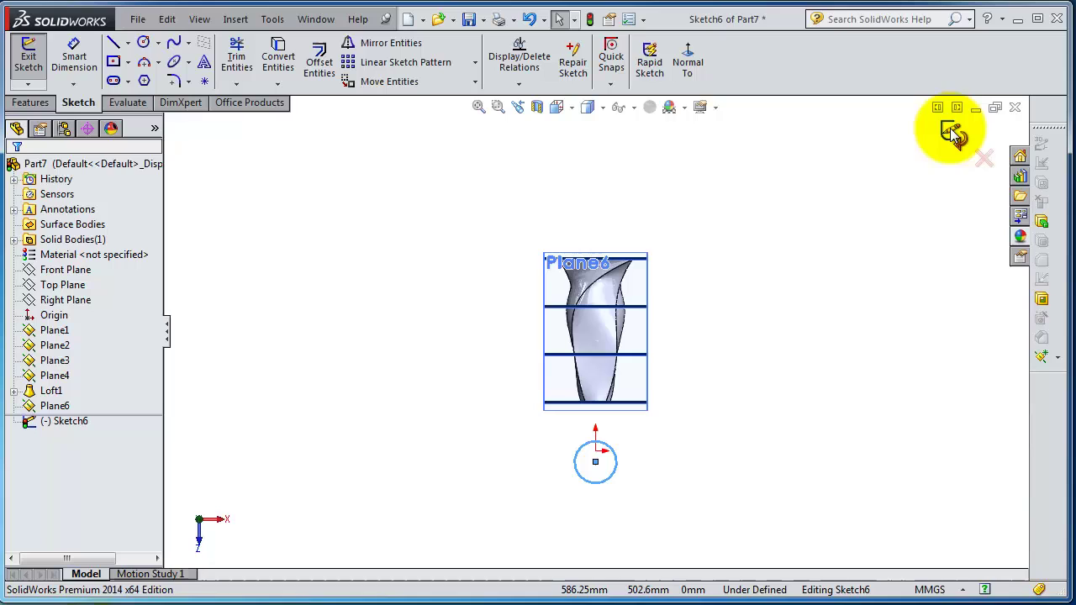
{"action": "key", "text": "ctrl+b"}
{"action": "mouse_move", "coordinate": [527, 501]}
{"action": "middle_mouse_down"}
{"action": "mouse_move", "coordinate": [445, 387]}
{"action": "mouse_move", "coordinate": [420, 392]}
{"action": "mouse_move", "coordinate": [493, 423]}
{"action": "middle_mouse_up"}
{"action": "left_click", "coordinate": [52, 406], "text": "ctrl"}
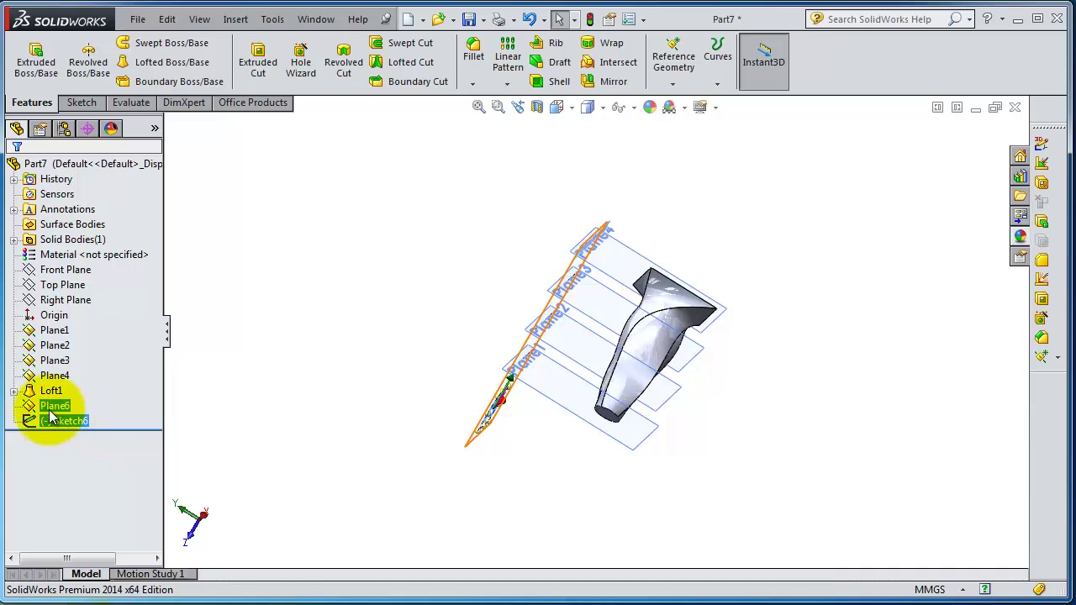
{"action": "left_click", "coordinate": [59, 422]}
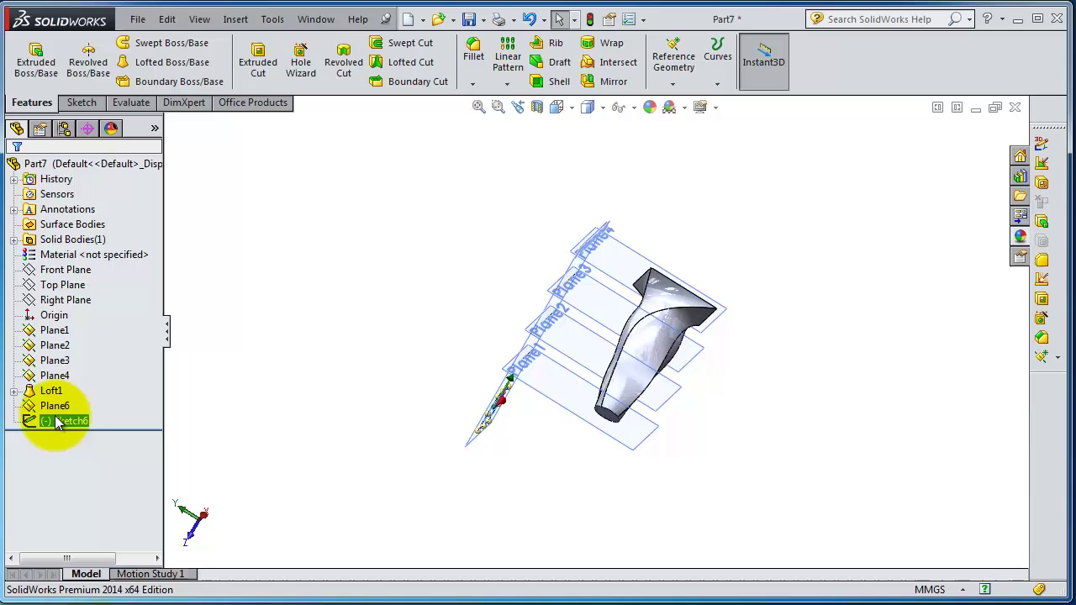
{"action": "middle_click_drag", "start_coordinate": [421, 546], "coordinate": [345, 399]}
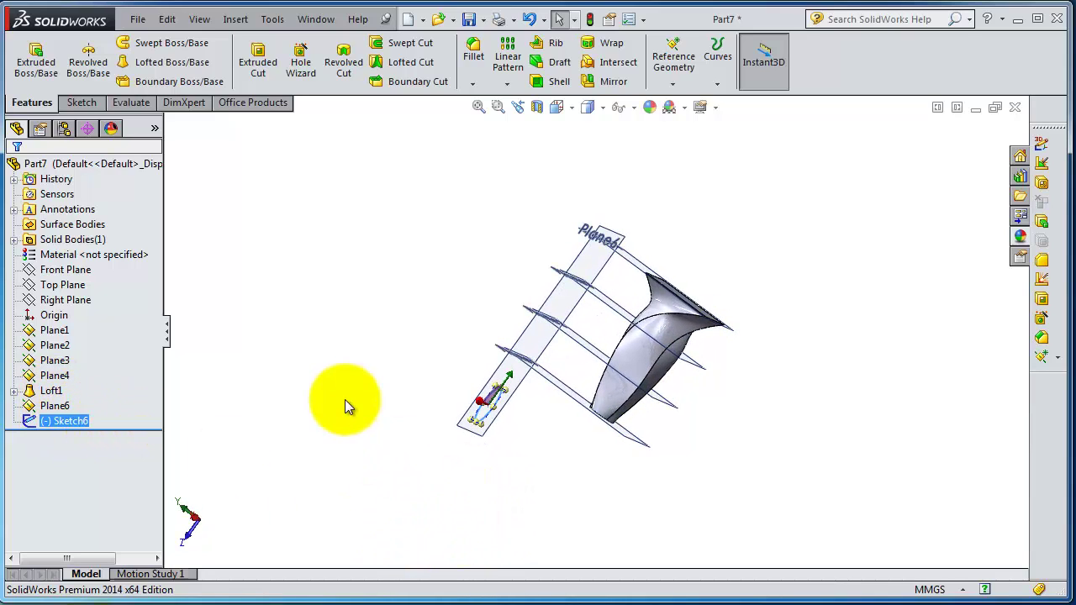
{"action": "left_click", "coordinate": [49, 390]}
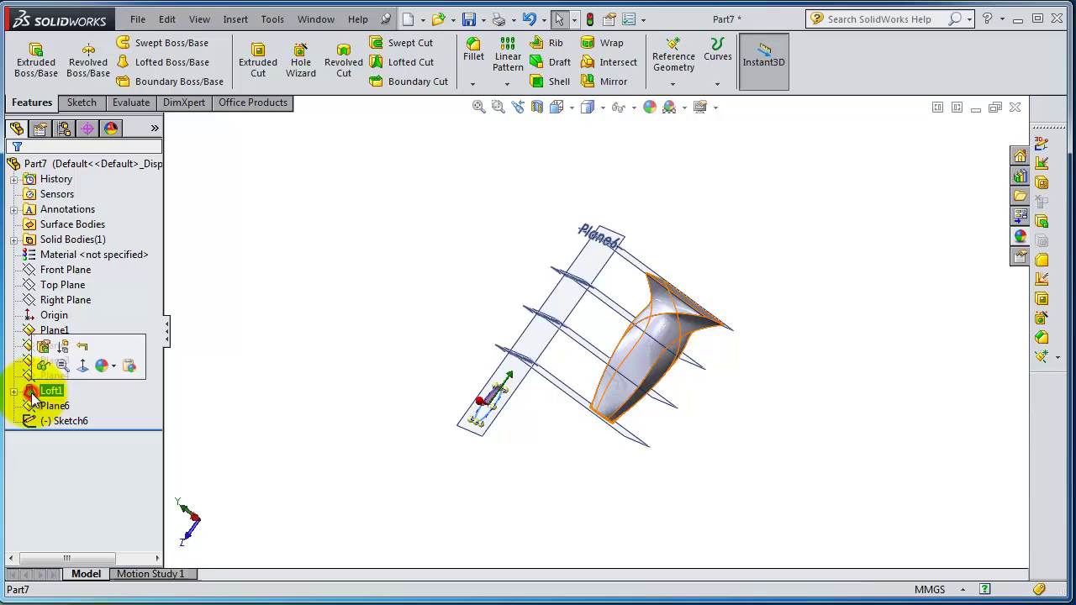
{"action": "left_click", "coordinate": [44, 350]}
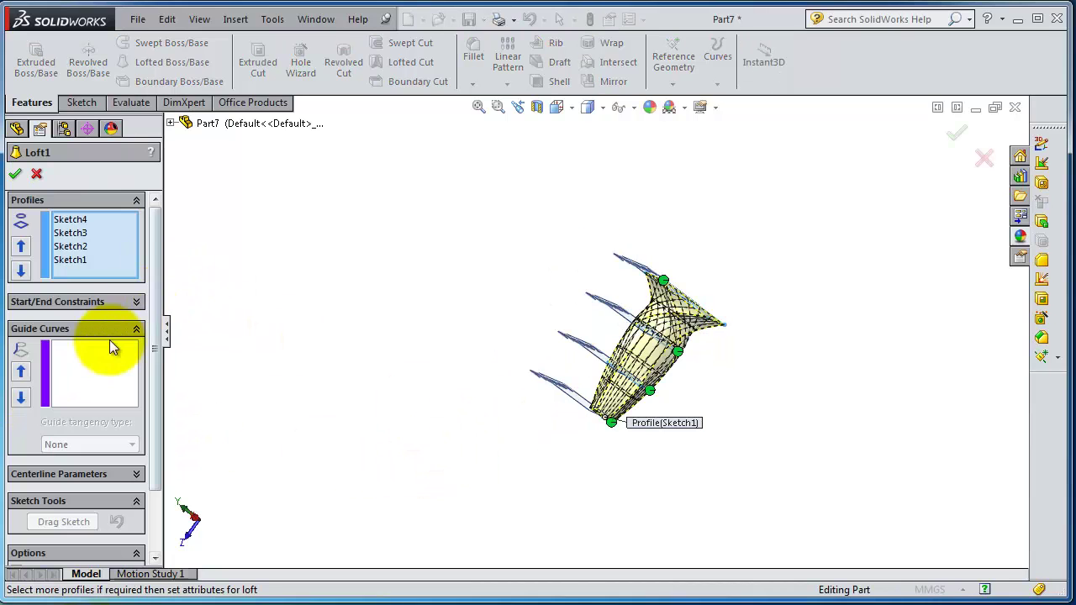
{"action": "middle_click_drag", "start_coordinate": [494, 422], "coordinate": [563, 389]}
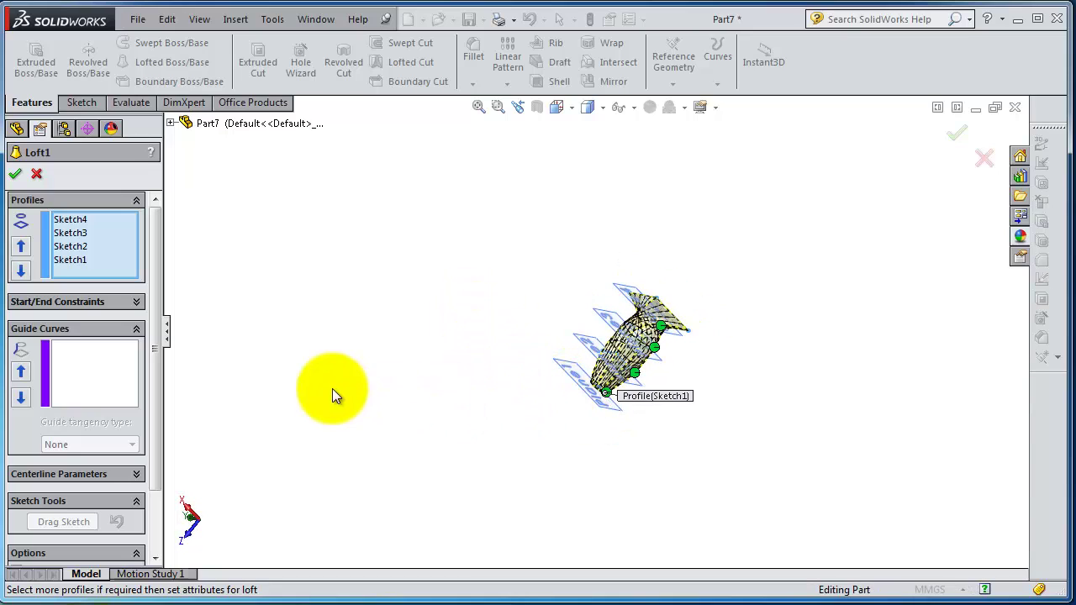
{"action": "left_click_drag", "start_coordinate": [156, 322], "coordinate": [162, 400]}
{"action": "middle_click_drag", "start_coordinate": [782, 394], "coordinate": [480, 400]}
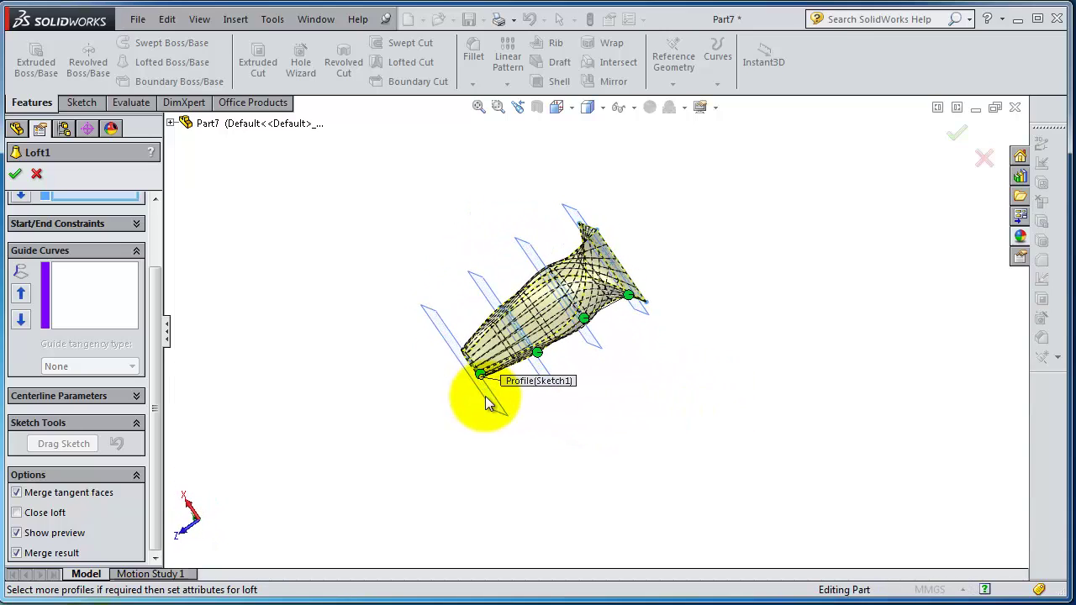
{"action": "left_click", "coordinate": [170, 125]}
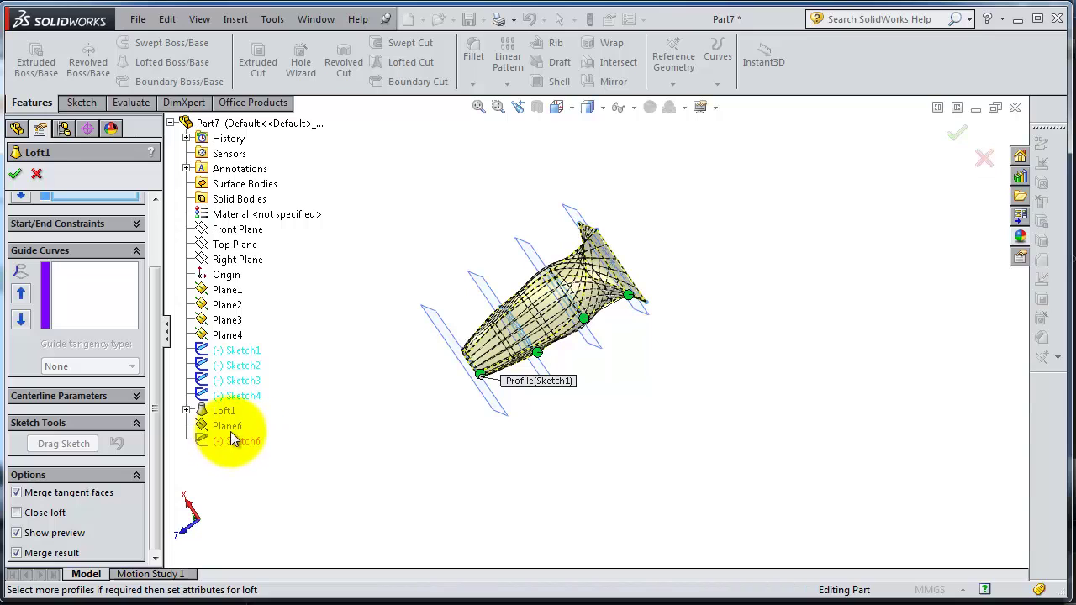
{"action": "left_click", "coordinate": [16, 175]}
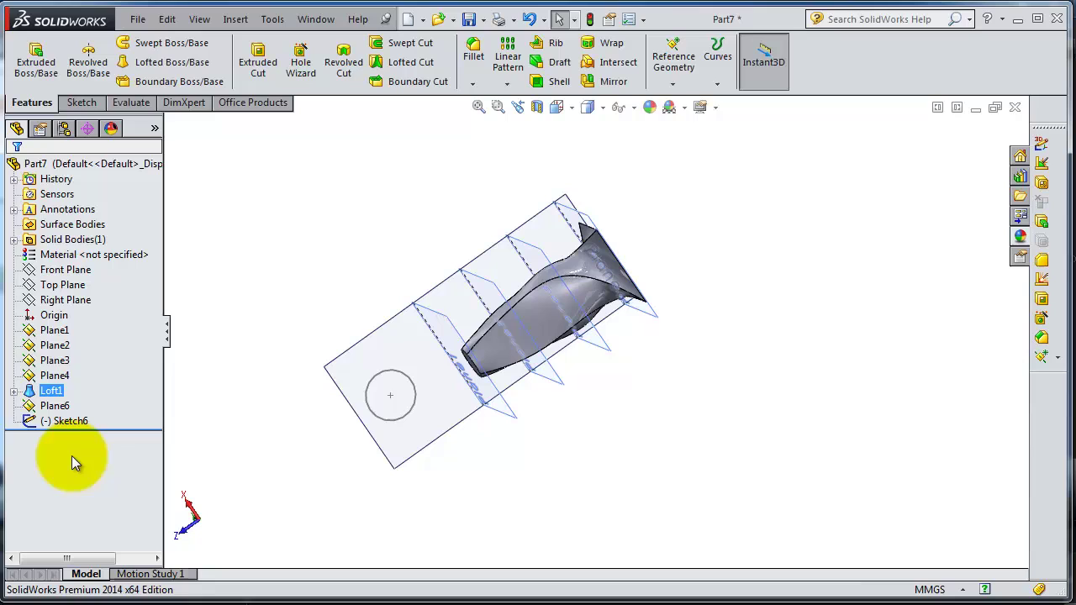
- Select Plane6, Sketch6 and Plane4 in the tree to compare their positions relative to Loft1
{"action": "left_click", "coordinate": [53, 407], "text": "ctrl"}
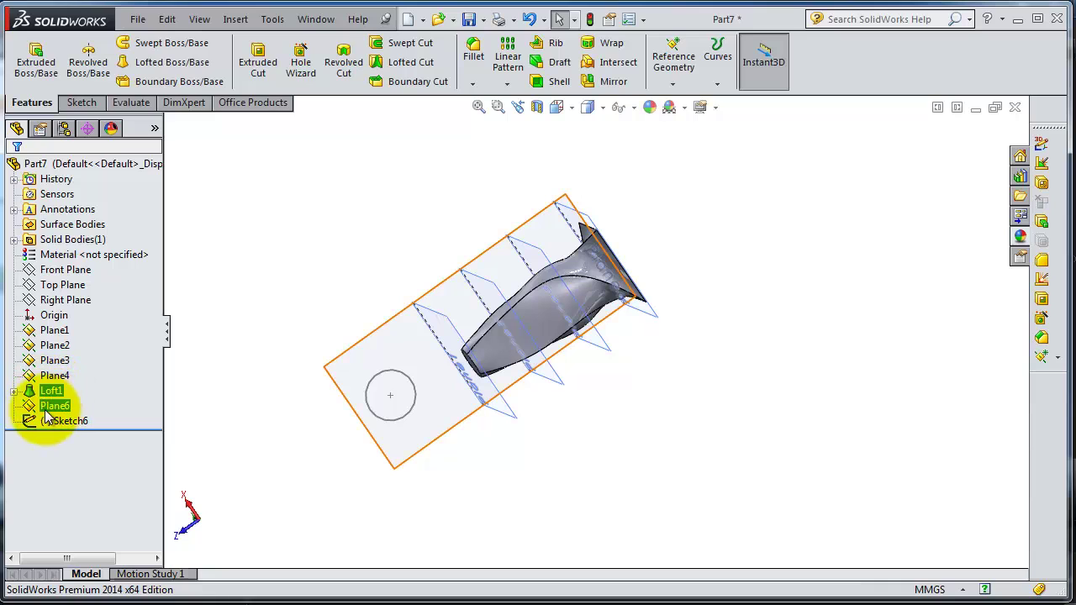
{"action": "left_click", "coordinate": [48, 407], "text": "ctrl"}
{"action": "left_click", "coordinate": [69, 420], "text": "ctrl"}
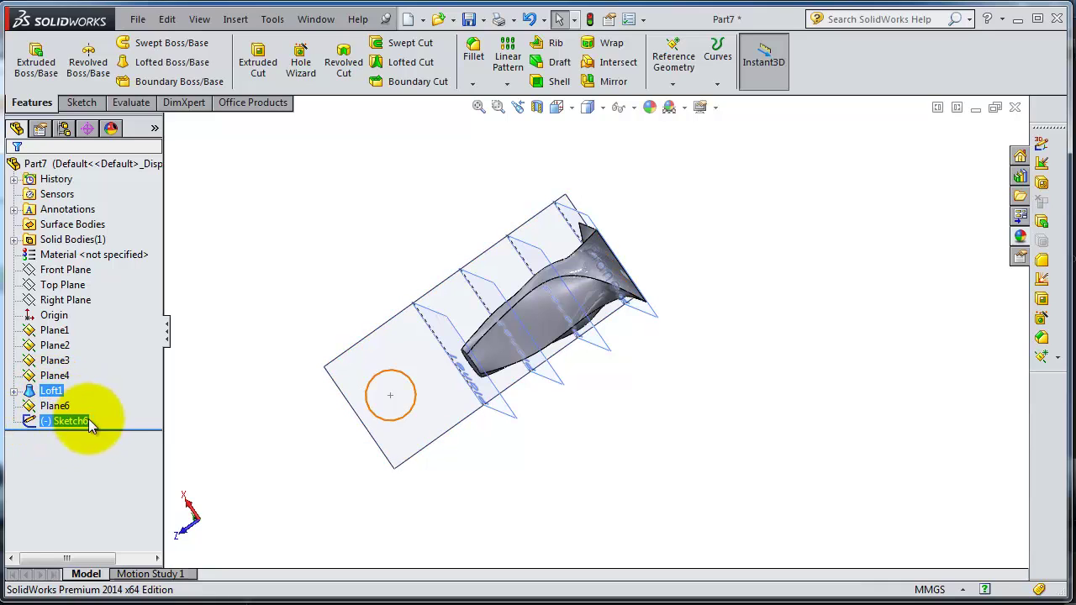
{"action": "left_click", "coordinate": [62, 421], "text": "ctrl"}
{"action": "left_click", "coordinate": [53, 376], "text": "ctrl"}
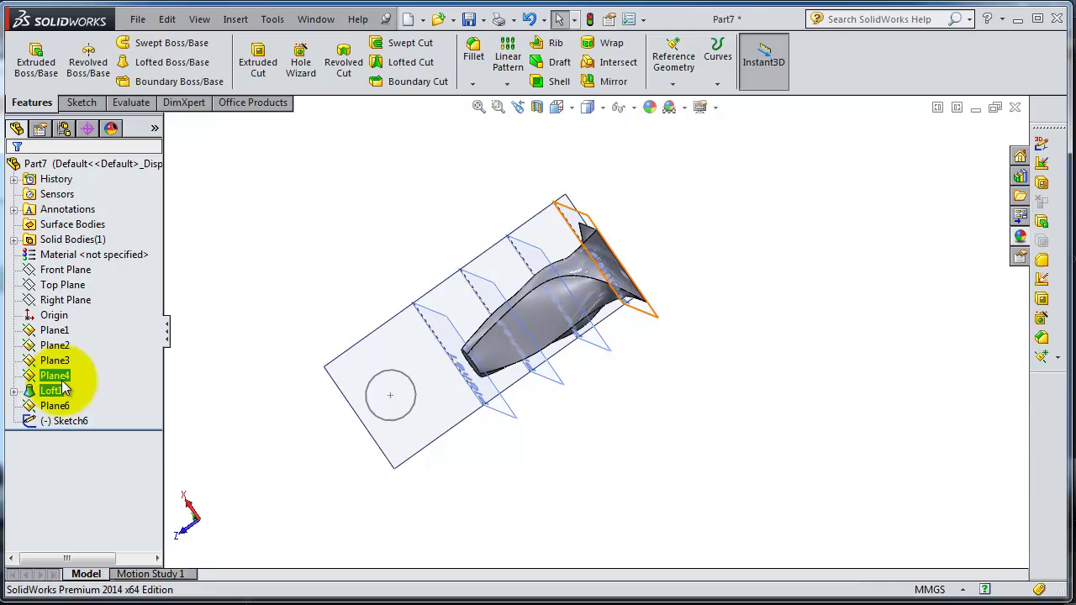
{"action": "left_click", "coordinate": [51, 378], "text": "ctrl"}
{"action": "left_click", "coordinate": [53, 406], "text": "ctrl"}
{"action": "left_click", "coordinate": [52, 407], "text": "ctrl"}
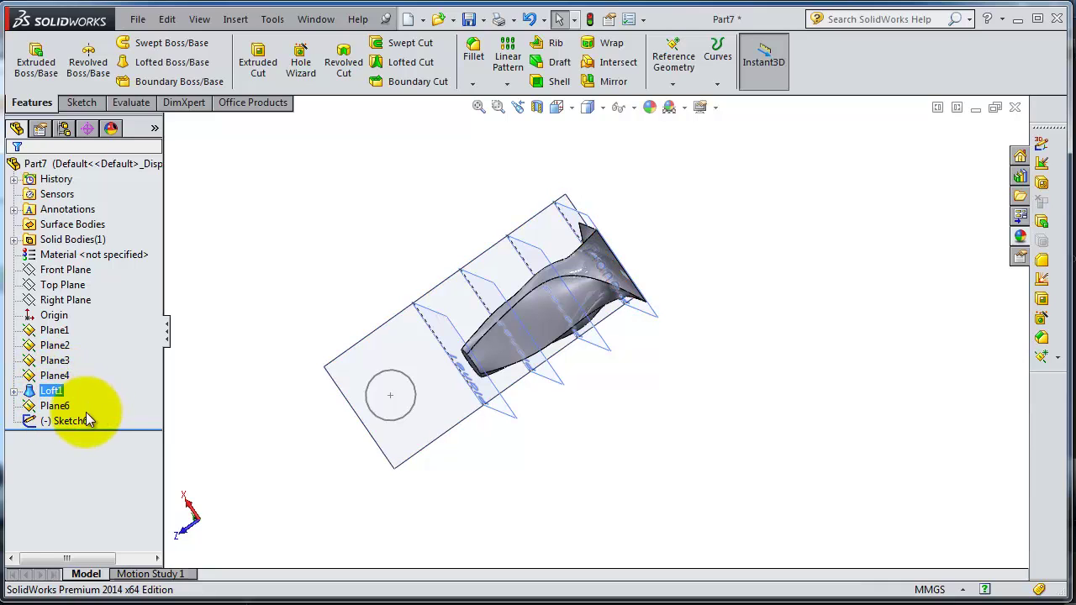
{"action": "left_click", "coordinate": [44, 421], "text": "ctrl"}
{"action": "left_click", "coordinate": [50, 406], "text": "ctrl"}
{"action": "left_click", "coordinate": [51, 406], "text": "ctrl"}
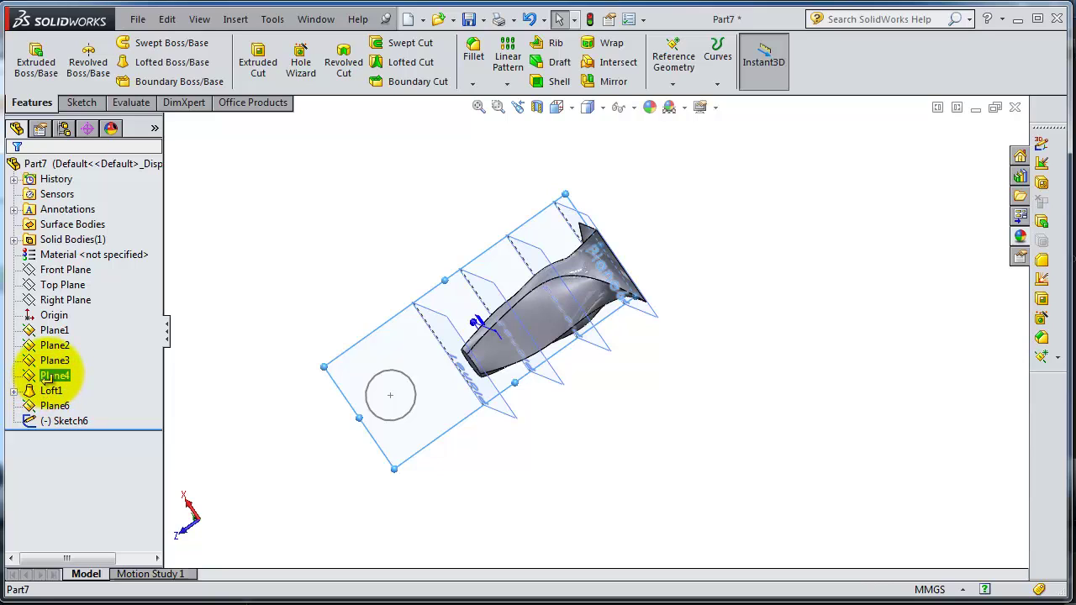
- Drag Plane6 and then Sketch6 above Loft1 in the feature tree
{"action": "left_click_drag", "start_coordinate": [46, 378], "coordinate": [35, 430]}
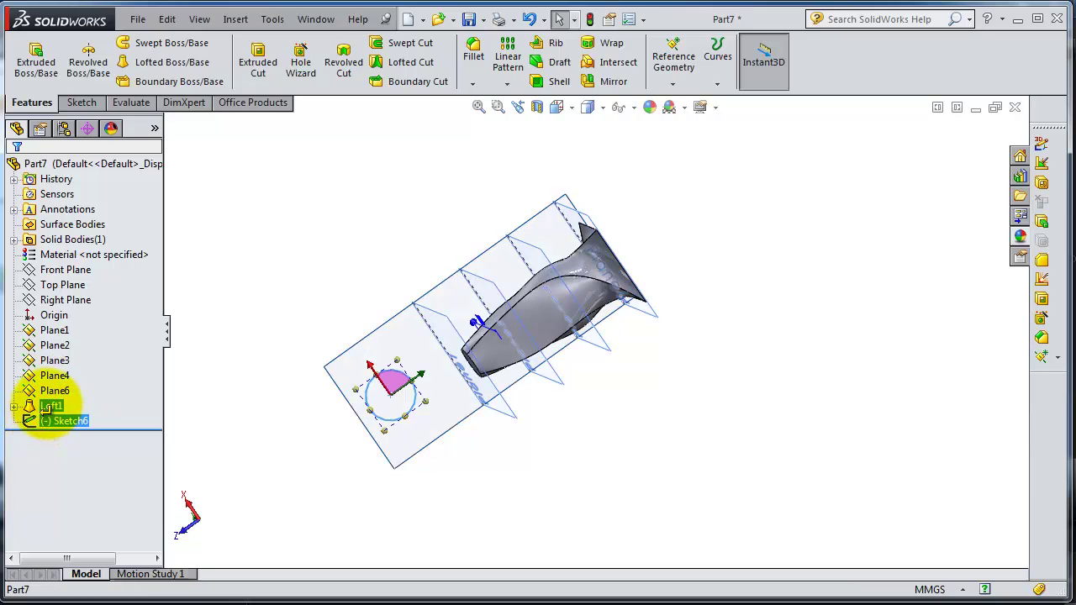
{"action": "left_click_drag", "start_coordinate": [47, 397], "coordinate": [51, 407]}
{"action": "left_click", "coordinate": [70, 483]}
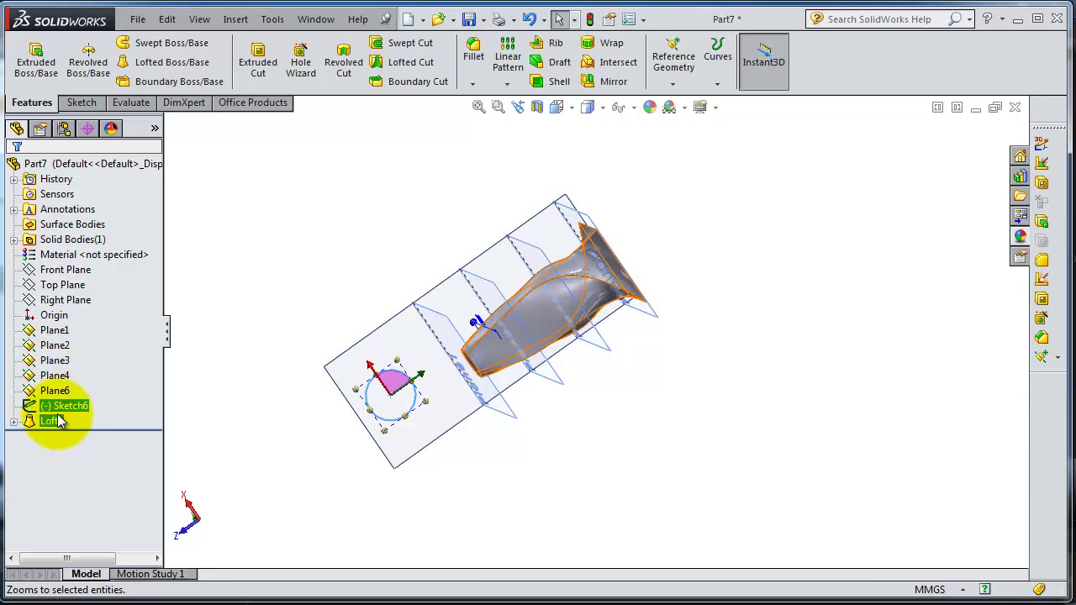
{"action": "middle_click_drag", "start_coordinate": [316, 426], "coordinate": [374, 395]}
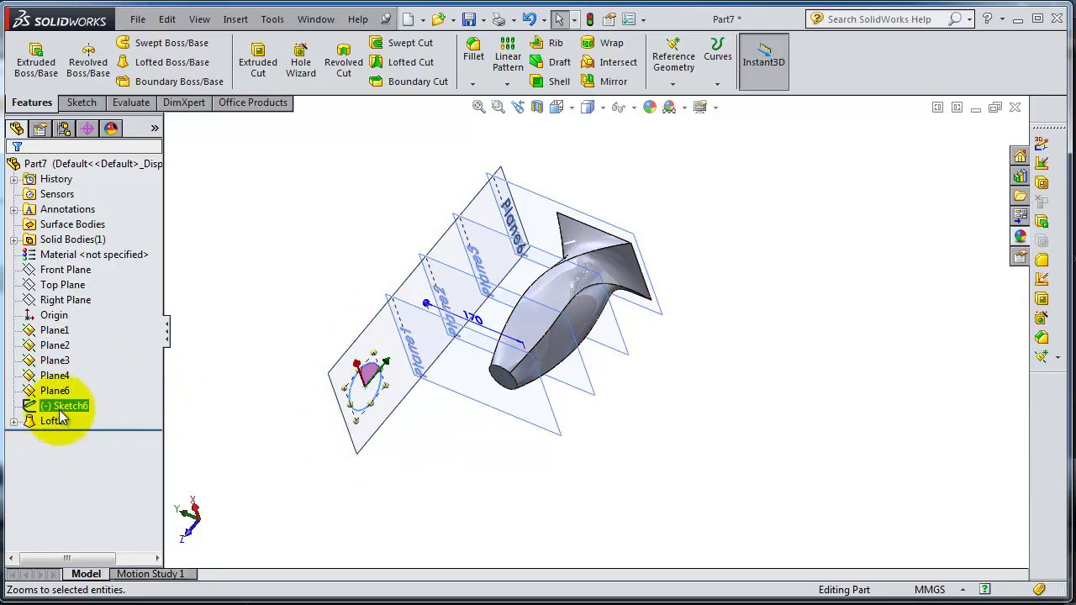
- Clear the Plane6 and Sketch6 selection and open Loft1 for editing
{"action": "left_click", "coordinate": [56, 393], "text": "ctrl"}
{"action": "left_click", "coordinate": [60, 407]}
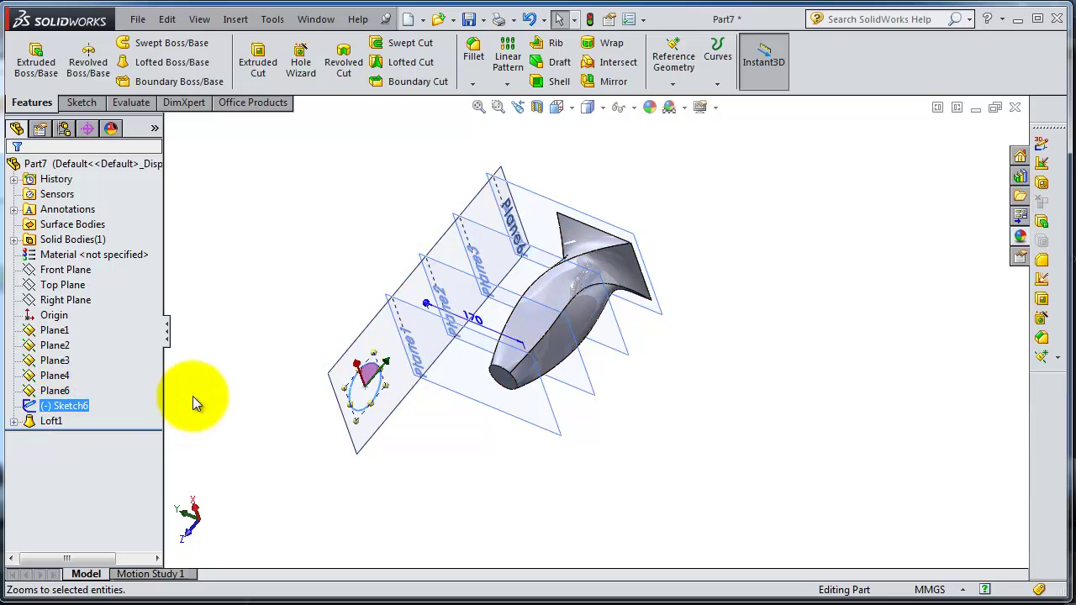
{"action": "left_click", "coordinate": [212, 385]}
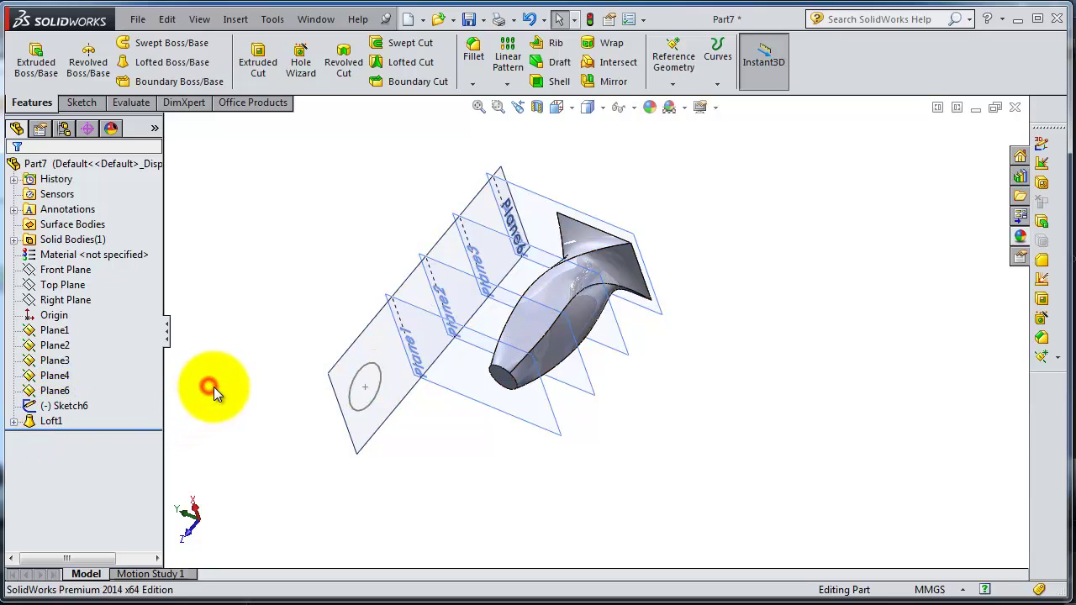
{"action": "left_click", "coordinate": [33, 422]}
{"action": "left_click", "coordinate": [41, 379]}
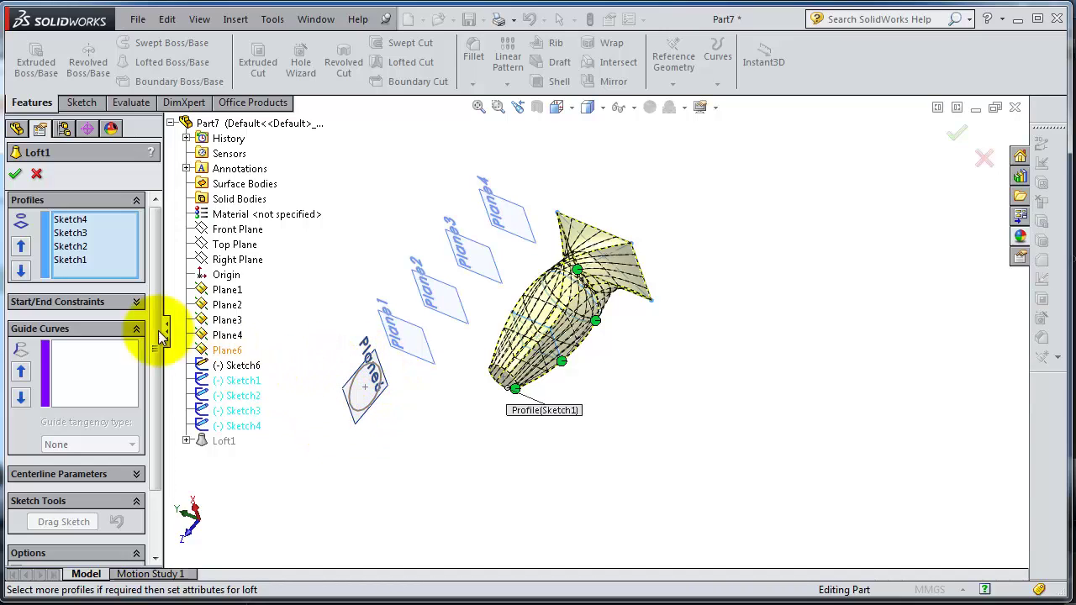
- Add the Sketch6 circle as a fifth loft profile and orbit the curved preview
{"action": "left_click", "coordinate": [355, 393]}
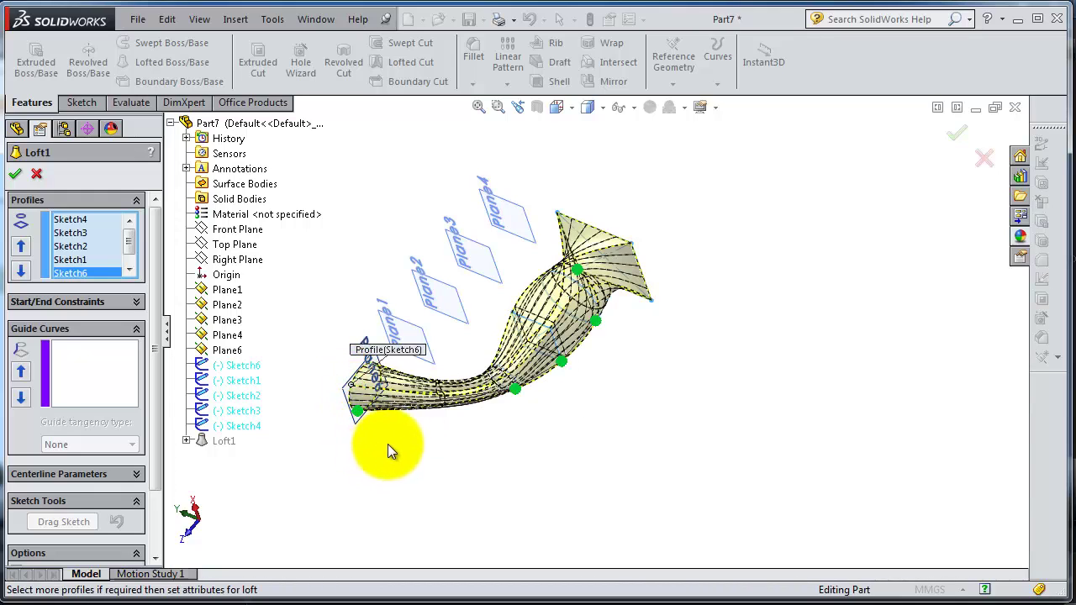
{"action": "middle_click_drag", "start_coordinate": [388, 447], "coordinate": [371, 404]}
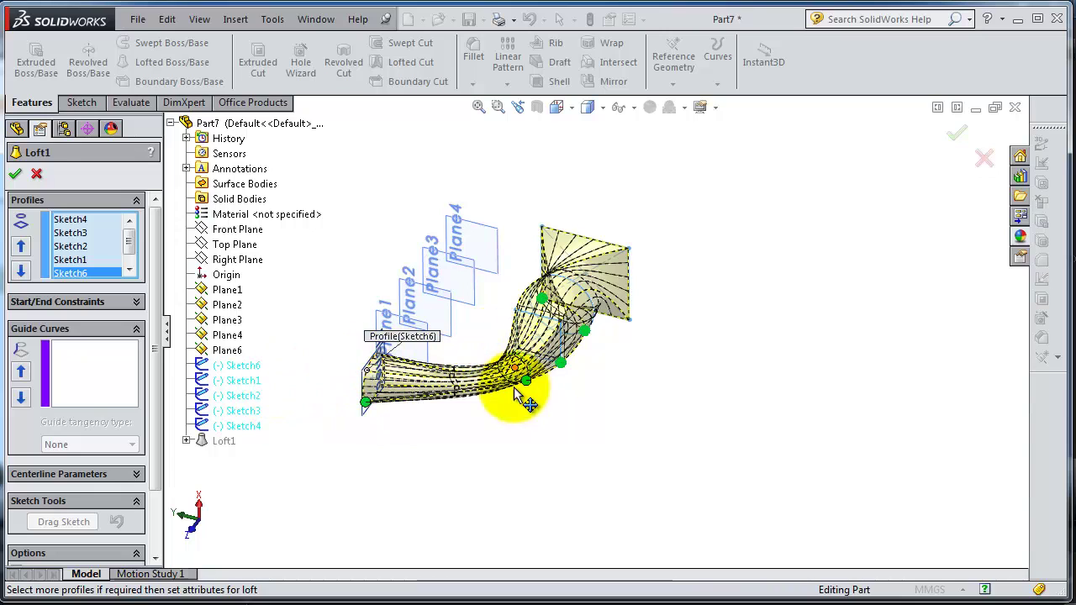
{"action": "middle_click_drag", "start_coordinate": [428, 429], "coordinate": [370, 418]}
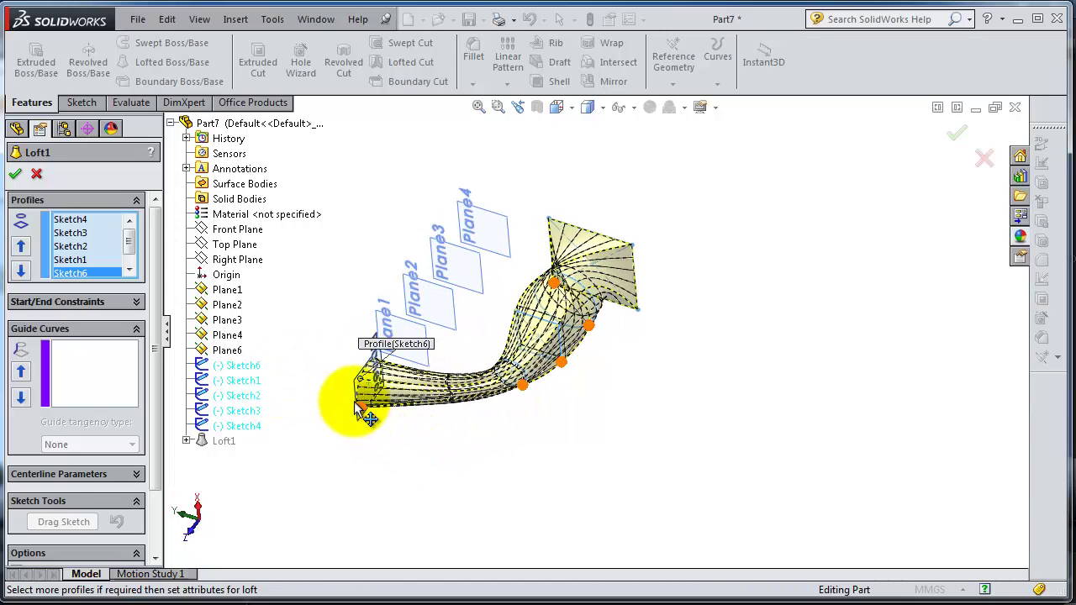
{"action": "left_click_drag", "start_coordinate": [158, 345], "coordinate": [168, 434]}
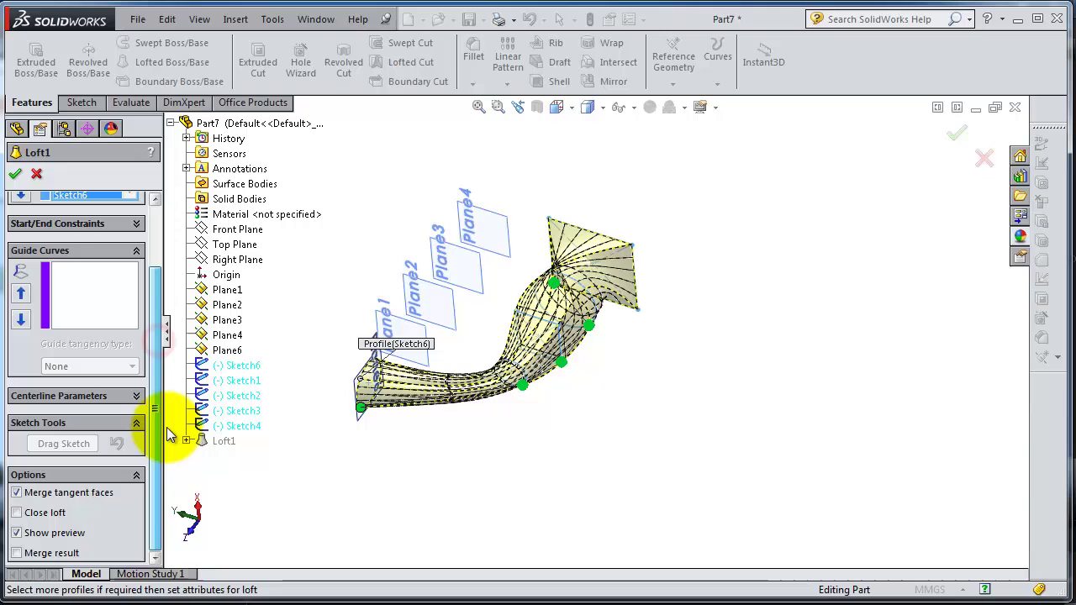
{"action": "left_click", "coordinate": [15, 174]}
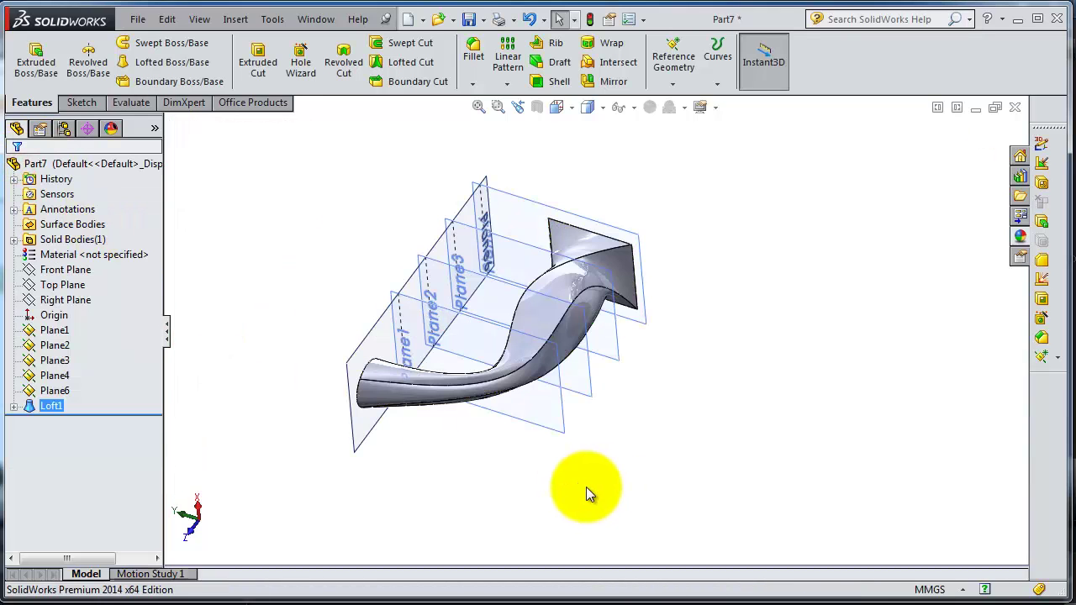
{"action": "middle_click_drag", "start_coordinate": [533, 492], "coordinate": [571, 182]}
{"action": "scroll", "coordinate": [565, 331], "scroll_direction": "down", "scroll_amount": 3}
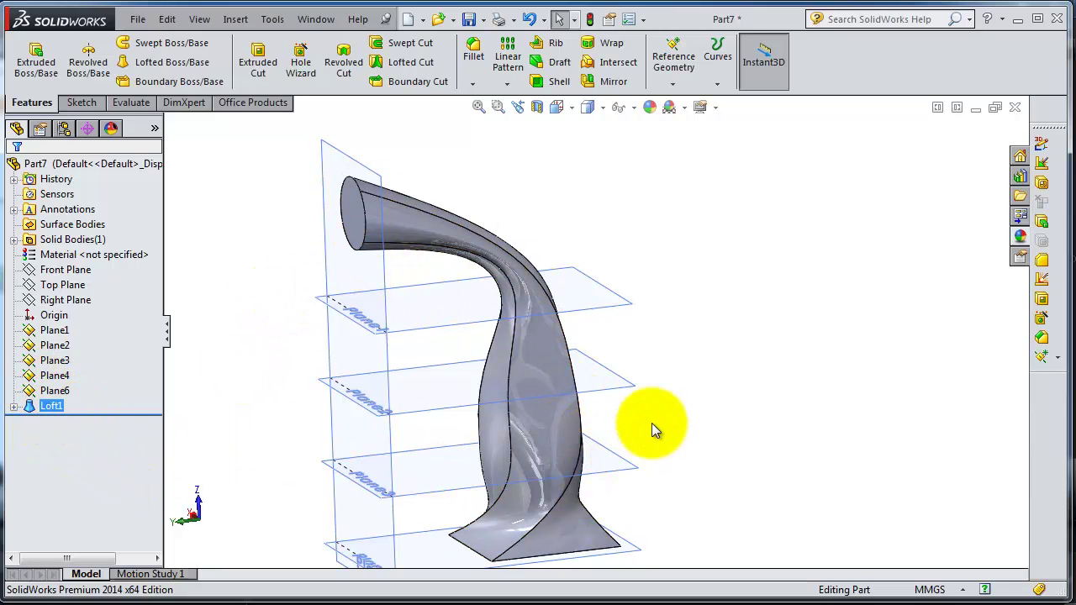
{"action": "middle_click_drag", "start_coordinate": [651, 422], "coordinate": [576, 404]}
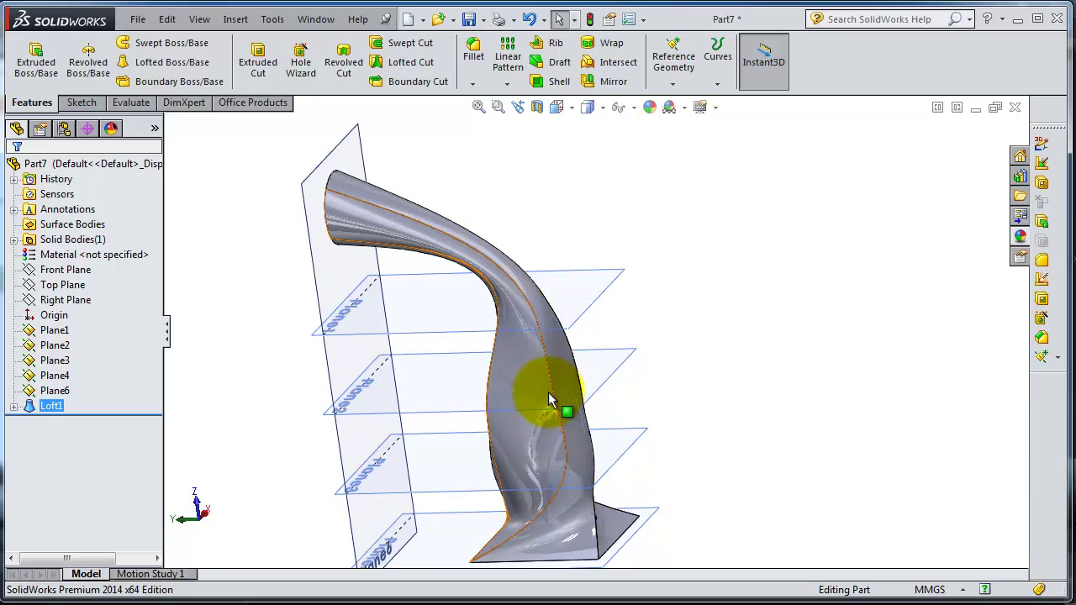
{"action": "middle_click_drag", "start_coordinate": [252, 285], "coordinate": [378, 260]}
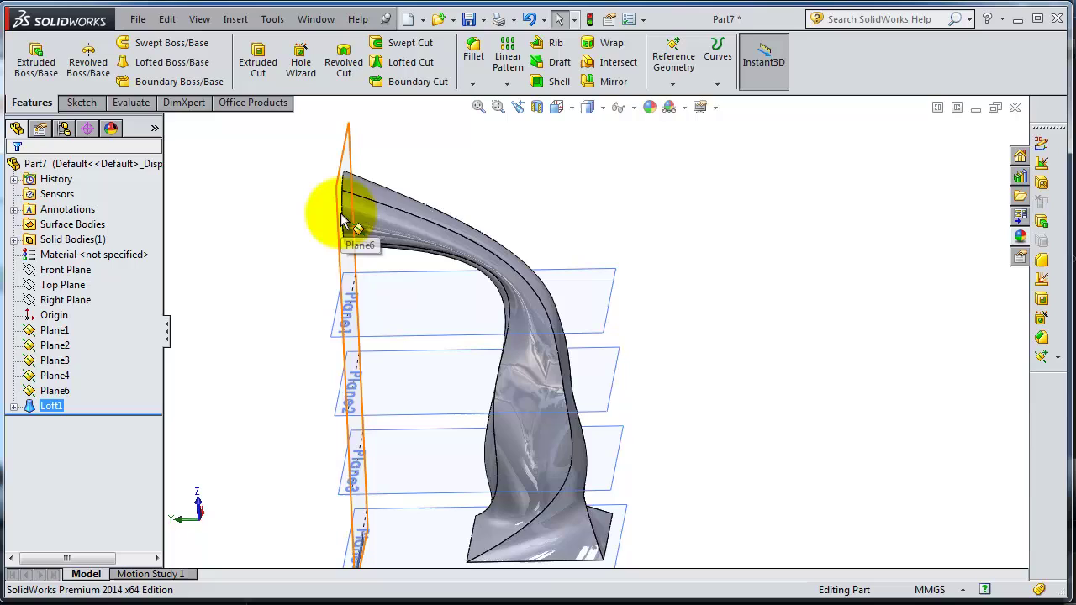